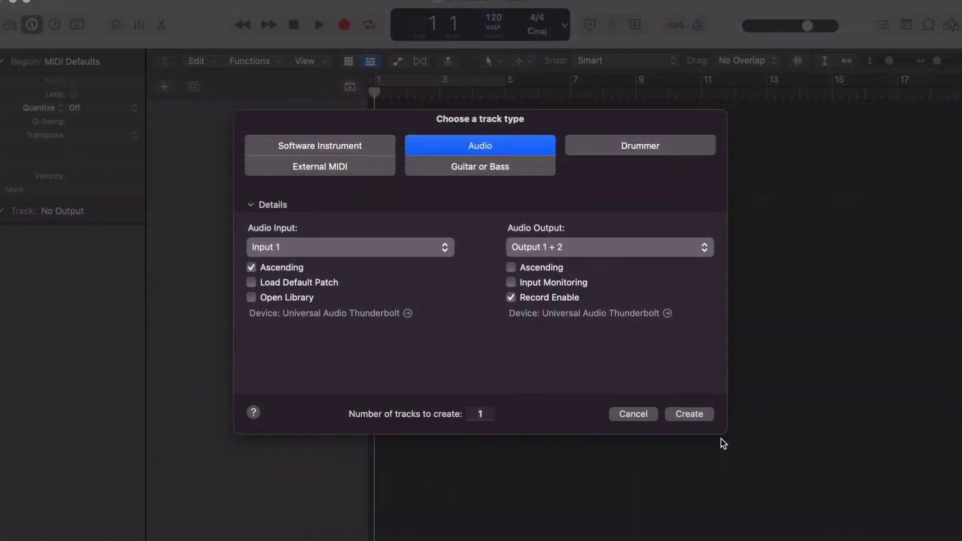
- Create a single audio track, Audio 1, with Input 1 and output to Stereo Out
{"action": "left_click", "coordinate": [699, 415]}
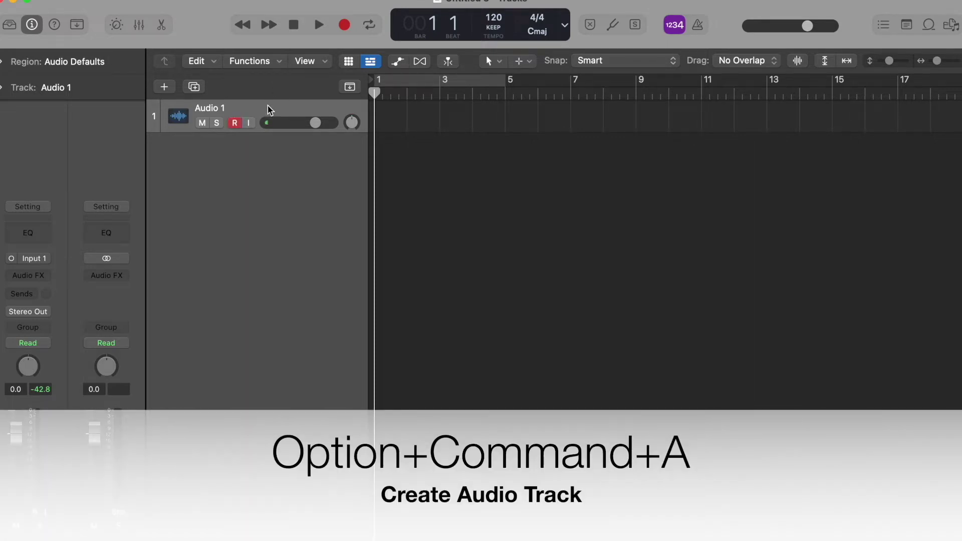
- Add a second audio track, Audio 2, and a Classic Electric Piano software instrument track
{"action": "key", "text": "alt+super+a"}
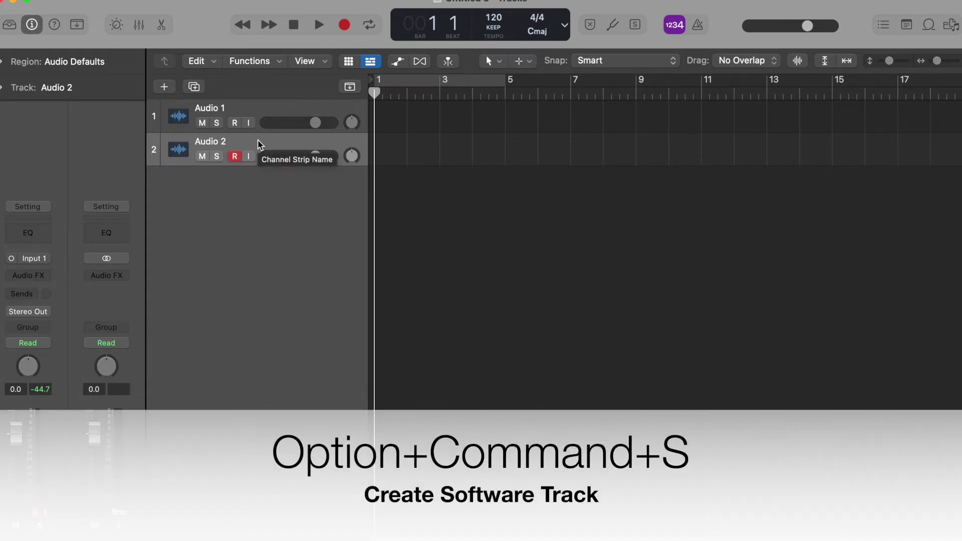
{"action": "key", "text": "alt+super+s"}
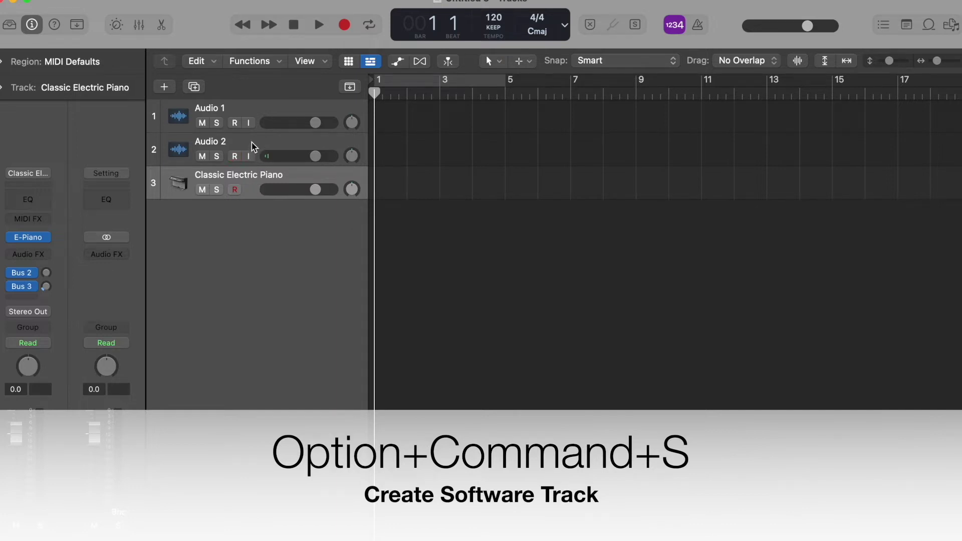
{"action": "left_click", "coordinate": [256, 145]}
- Set Audio 2's input to Input 2
{"action": "left_click", "coordinate": [35, 259]}
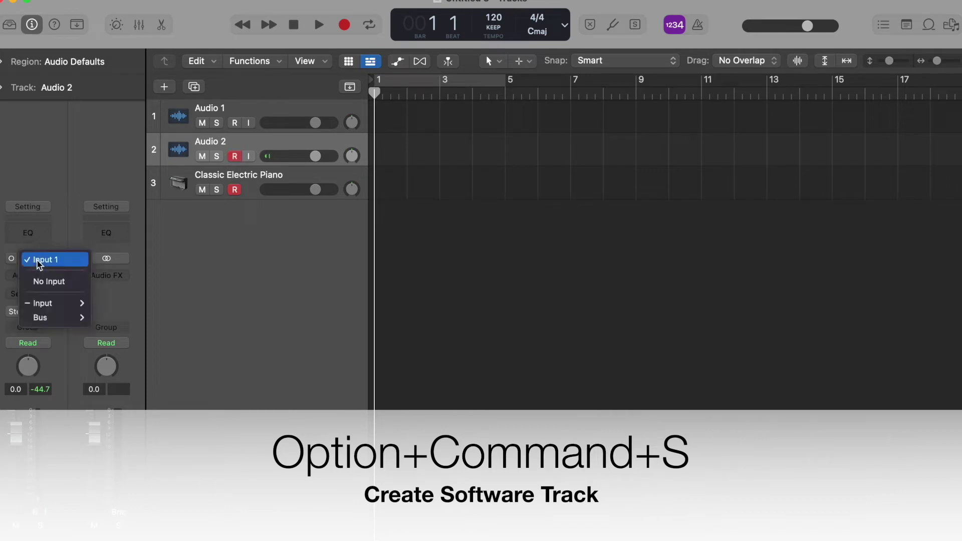
{"action": "mouse_move", "coordinate": [75, 303]}
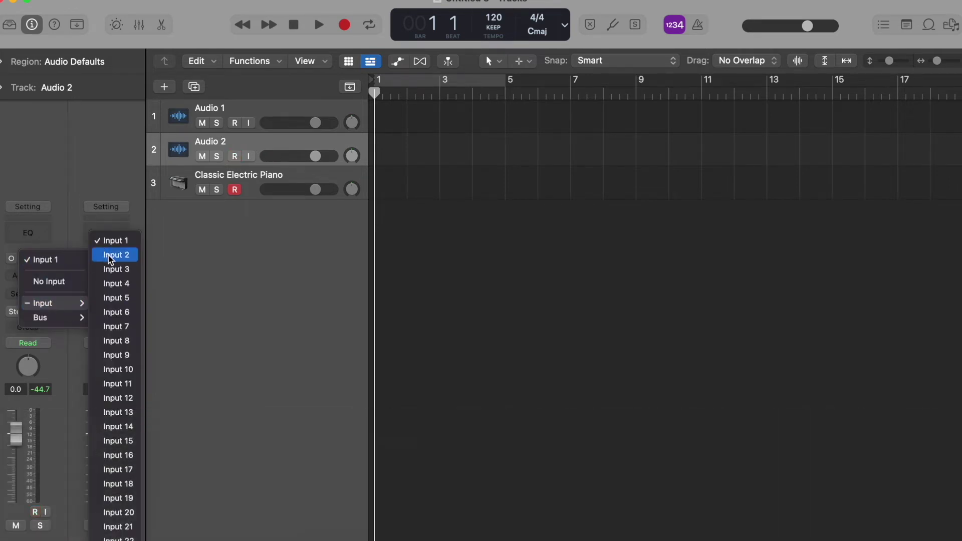
{"action": "left_click", "coordinate": [111, 256]}
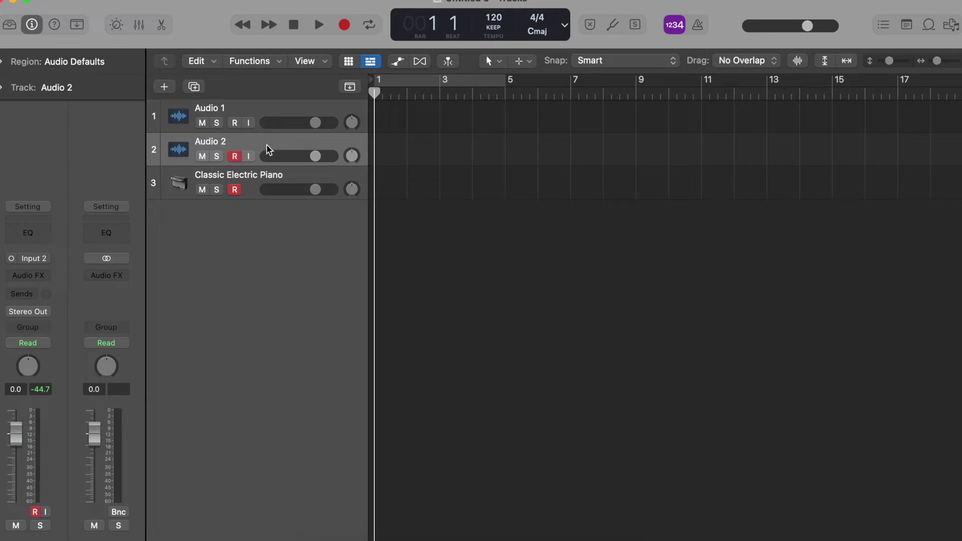
{"action": "left_click", "coordinate": [247, 107]}
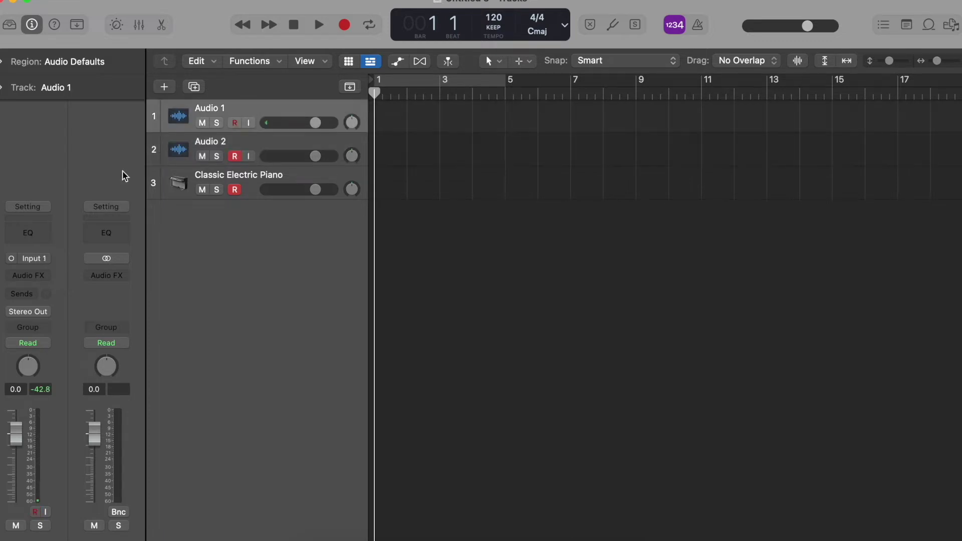
- Load the Voice > Pop Vocal Channel EQ preset on Audio 1
{"action": "left_click", "coordinate": [37, 233]}
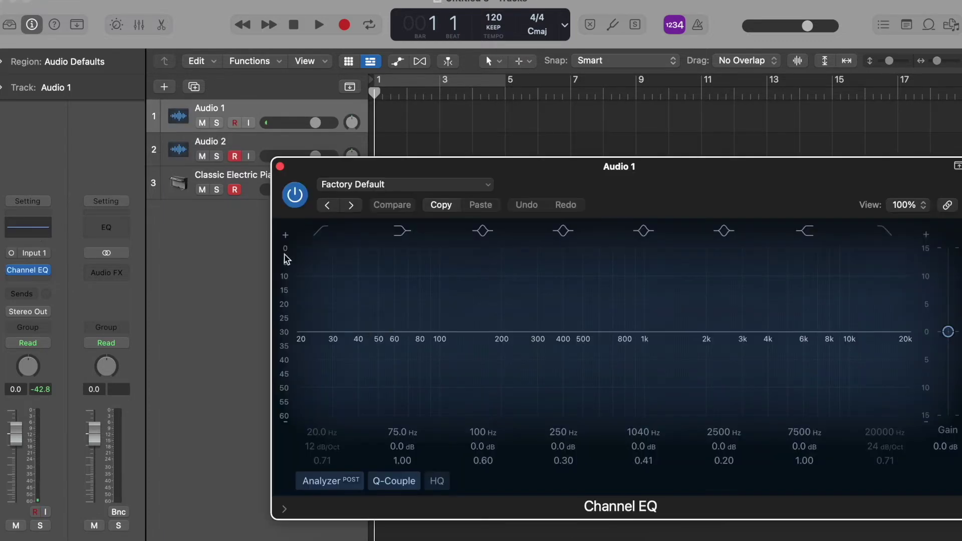
{"action": "left_click", "coordinate": [402, 185]}
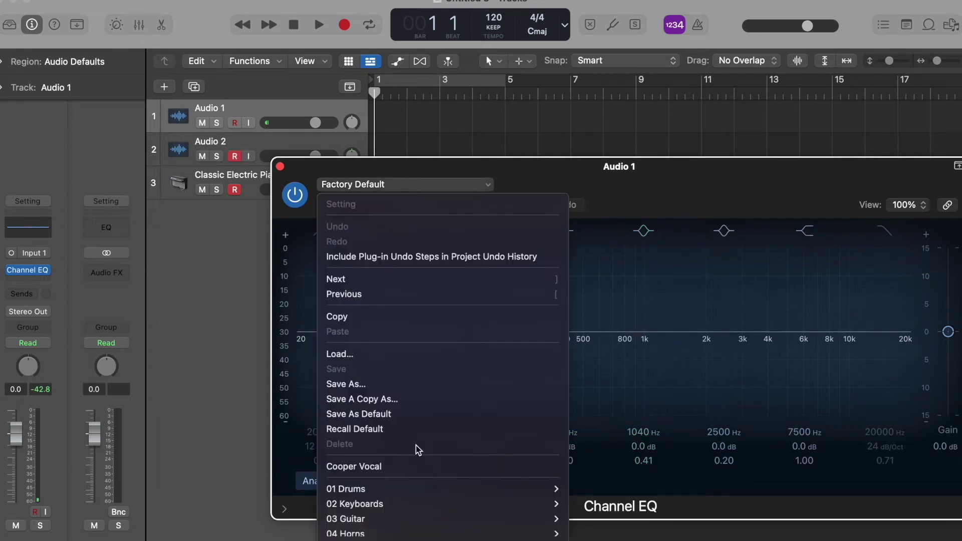
{"action": "mouse_move", "coordinate": [408, 526]}
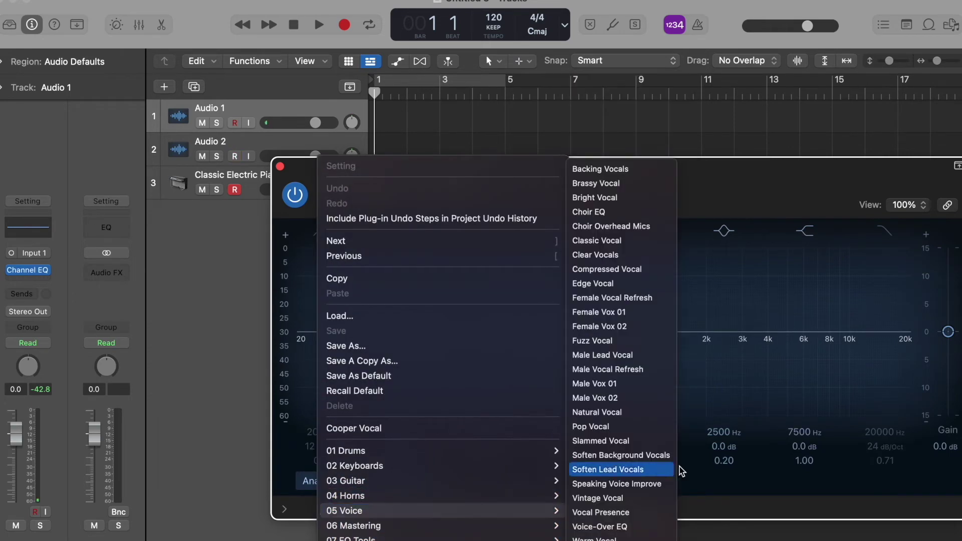
{"action": "left_click", "coordinate": [626, 425]}
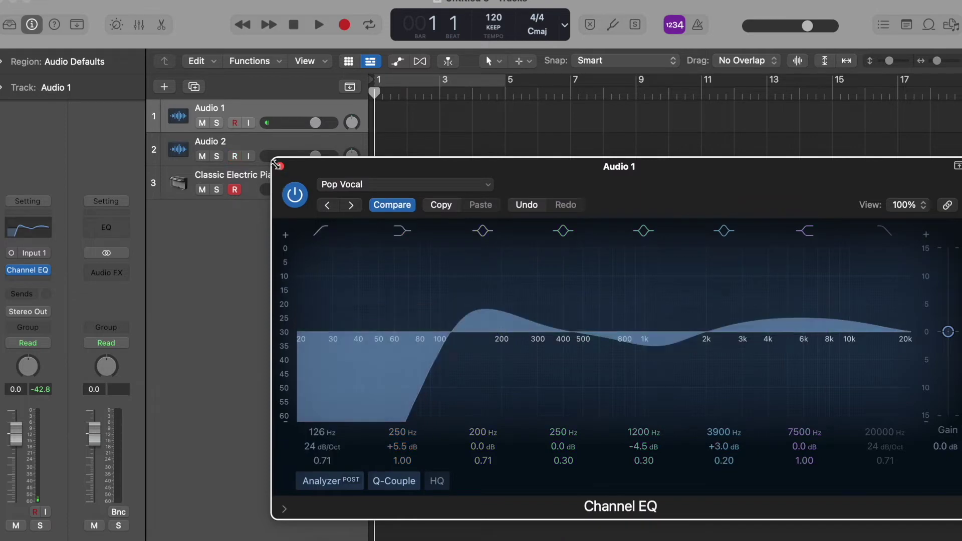
{"action": "left_click", "coordinate": [281, 167]}
- Arm Audio 2, and insert a mono Vintage Opto compressor on Audio 1 with auto gain off
{"action": "left_click", "coordinate": [235, 156]}
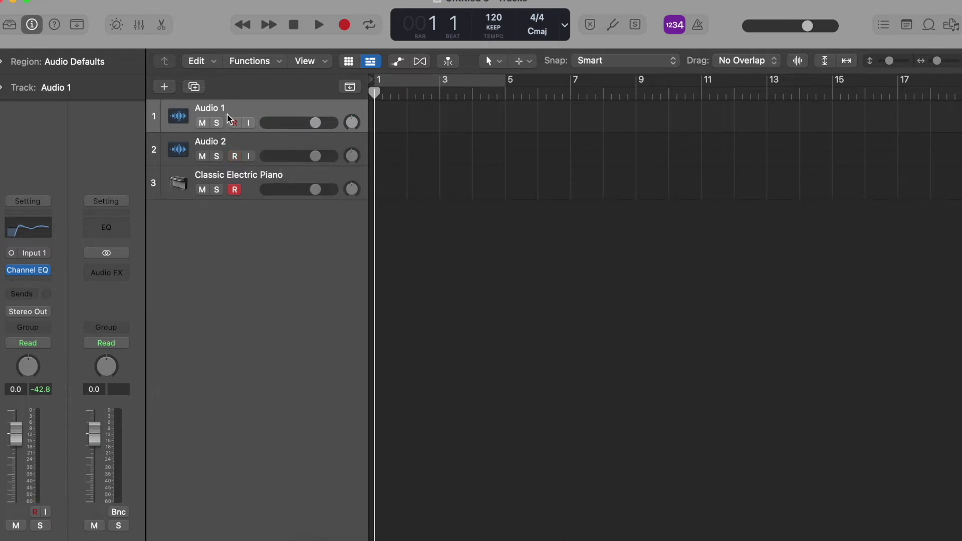
{"action": "left_click", "coordinate": [45, 279]}
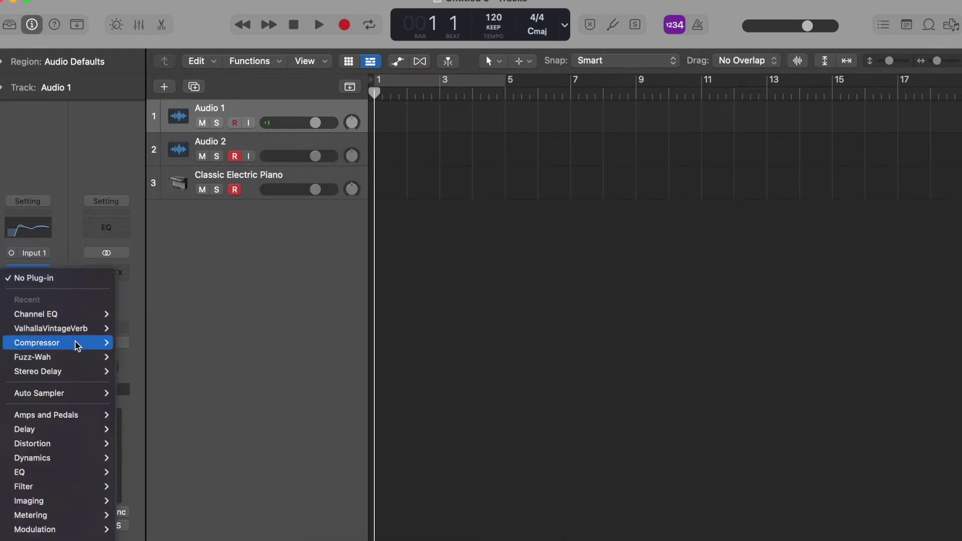
{"action": "left_click", "coordinate": [130, 343]}
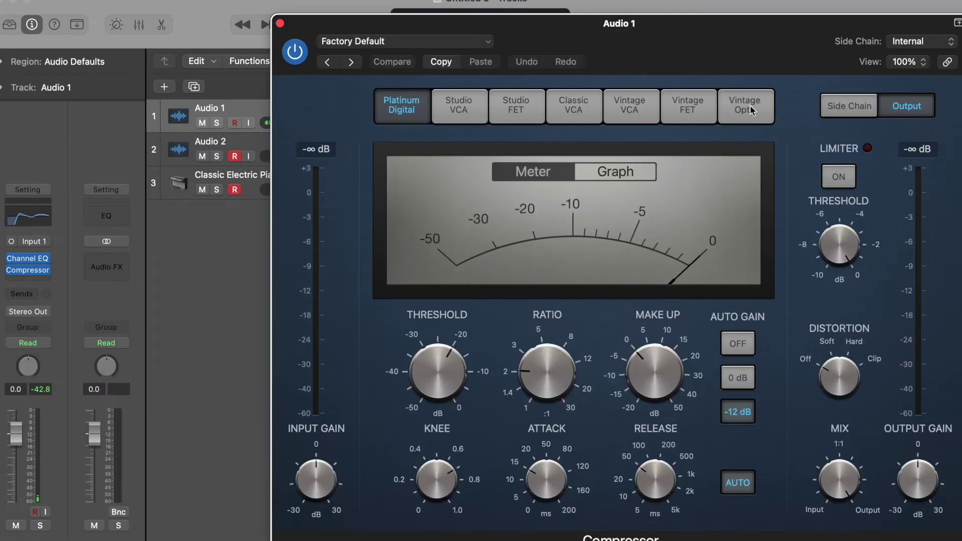
{"action": "left_click", "coordinate": [744, 107]}
{"action": "left_click", "coordinate": [737, 344]}
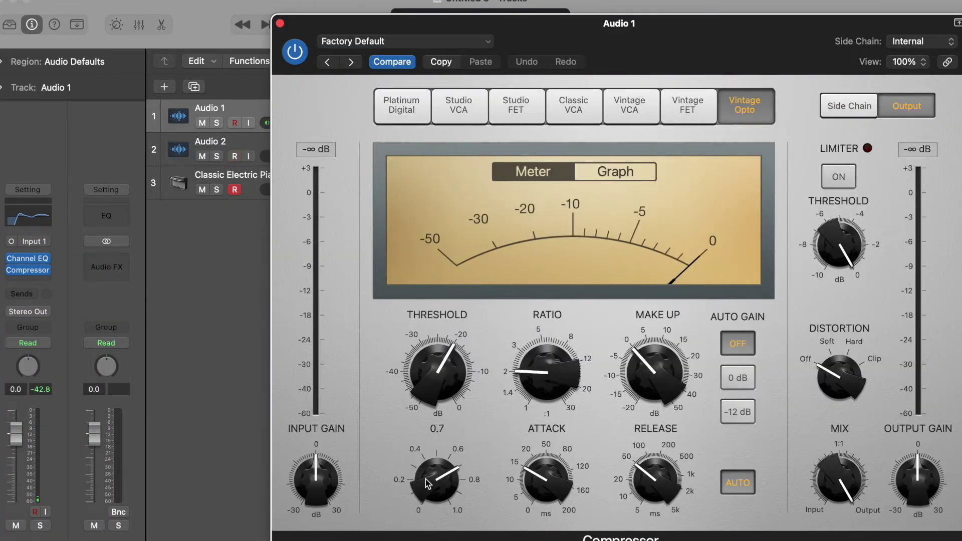
- Set the compressor to knee 0.2, threshold about -23 dB, ratio 3:1, soft distortion, 75.5 % mix
{"action": "left_click_drag", "start_coordinate": [437, 476], "coordinate": [421, 513]}
{"action": "left_click_drag", "start_coordinate": [446, 395], "coordinate": [431, 394]}
{"action": "left_click_drag", "start_coordinate": [551, 373], "coordinate": [559, 356]}
{"action": "left_click_drag", "start_coordinate": [845, 372], "coordinate": [846, 360]}
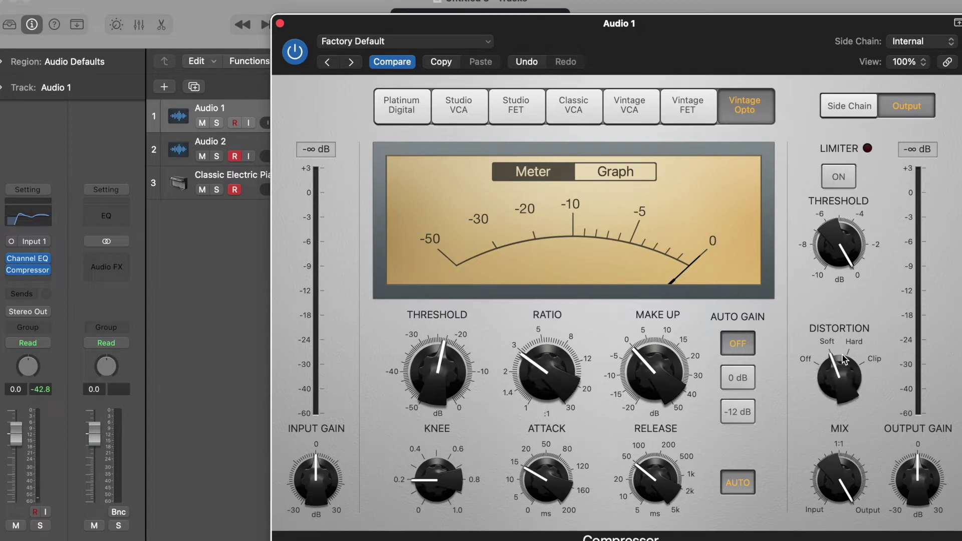
{"action": "left_click_drag", "start_coordinate": [860, 471], "coordinate": [846, 505]}
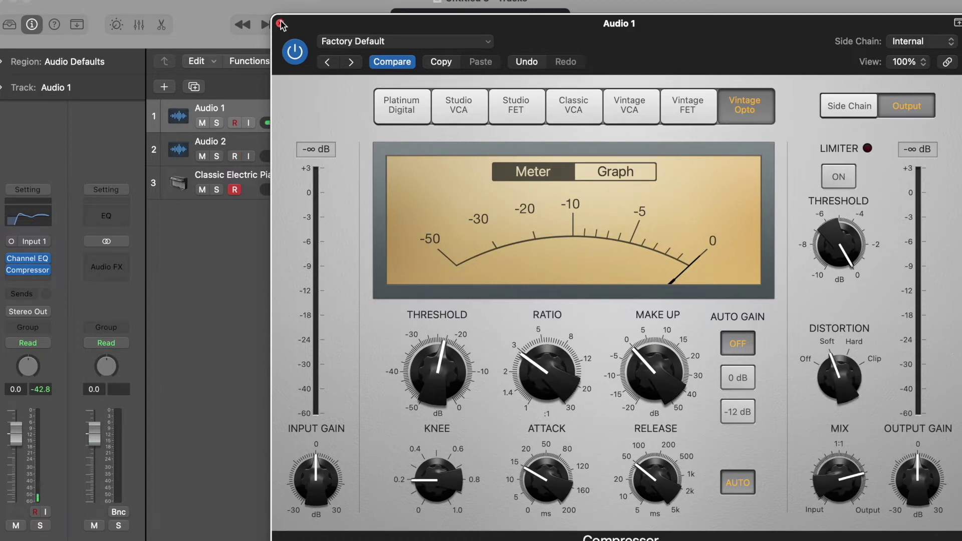
{"action": "left_click", "coordinate": [280, 24]}
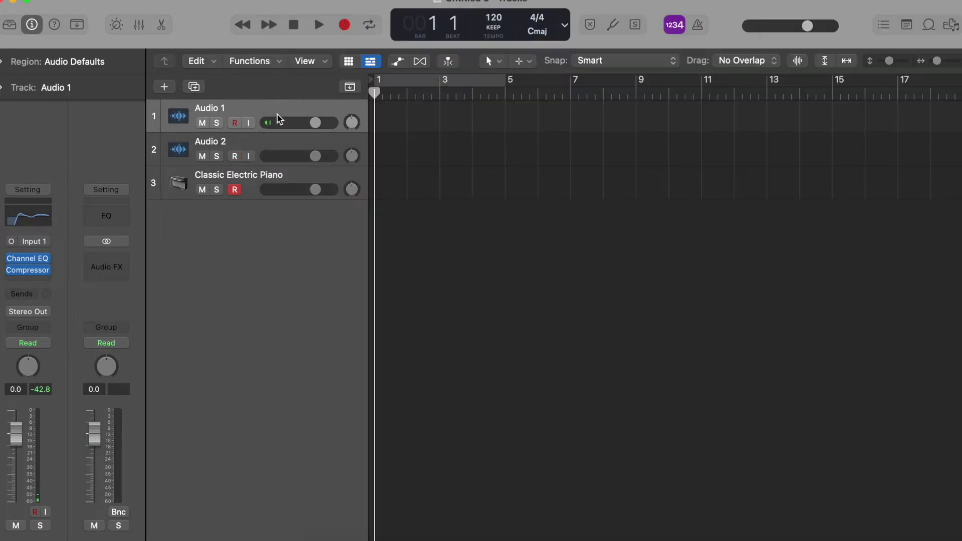
- Add a Channel EQ and a mono Amp Designer to Audio 2
{"action": "left_click", "coordinate": [282, 148]}
{"action": "left_click", "coordinate": [35, 233]}
{"action": "left_click", "coordinate": [281, 165]}
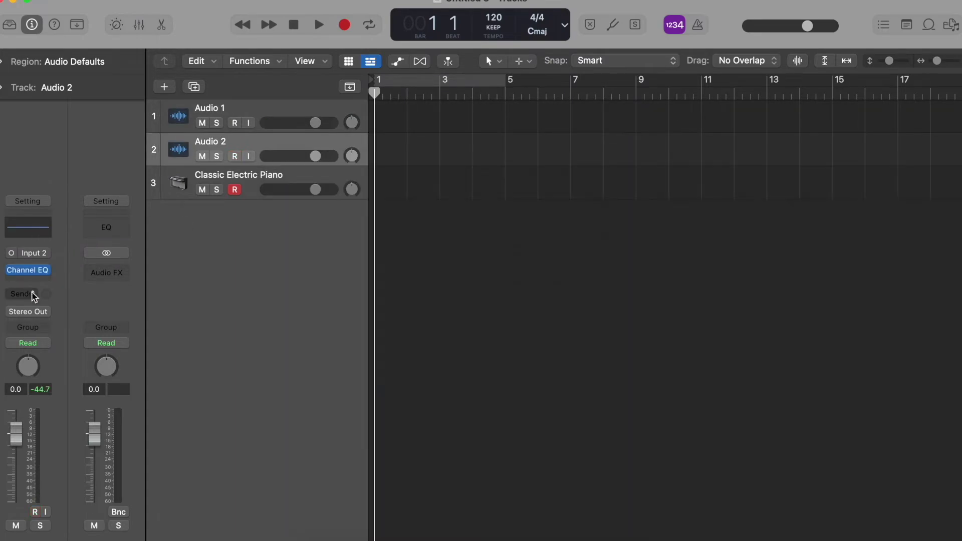
{"action": "left_click", "coordinate": [31, 285]}
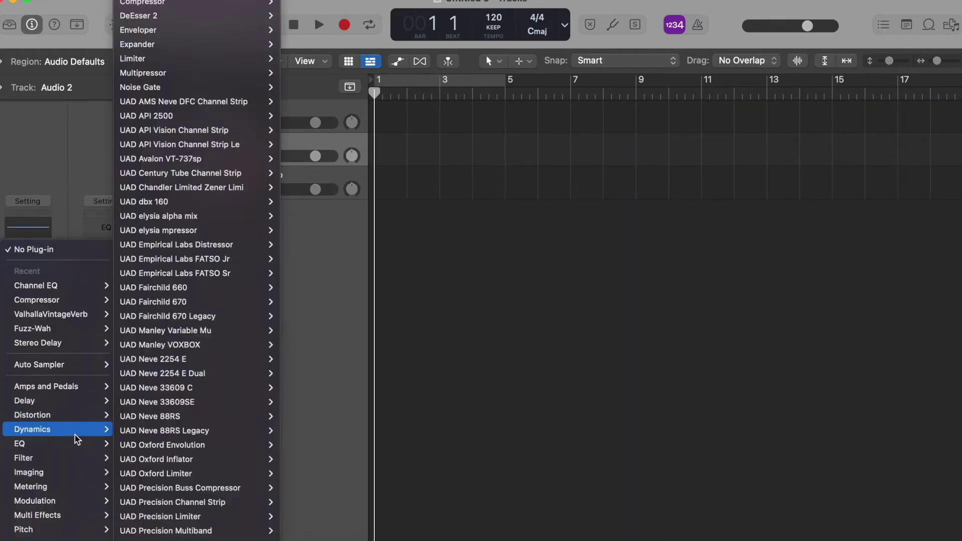
{"action": "mouse_move", "coordinate": [76, 372]}
{"action": "left_click", "coordinate": [295, 14]}
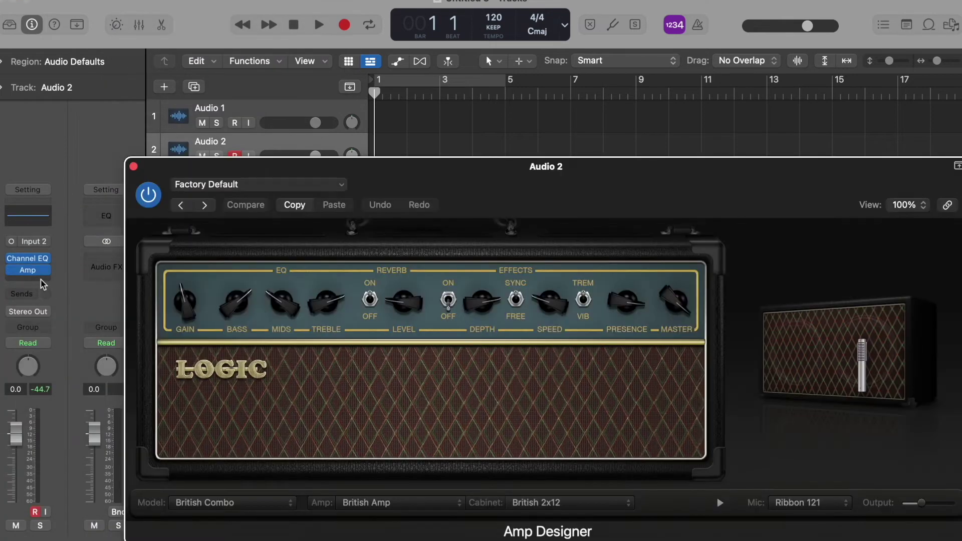
{"action": "left_click", "coordinate": [27, 271]}
{"action": "left_click", "coordinate": [138, 174]}
{"action": "left_click", "coordinate": [134, 167]}
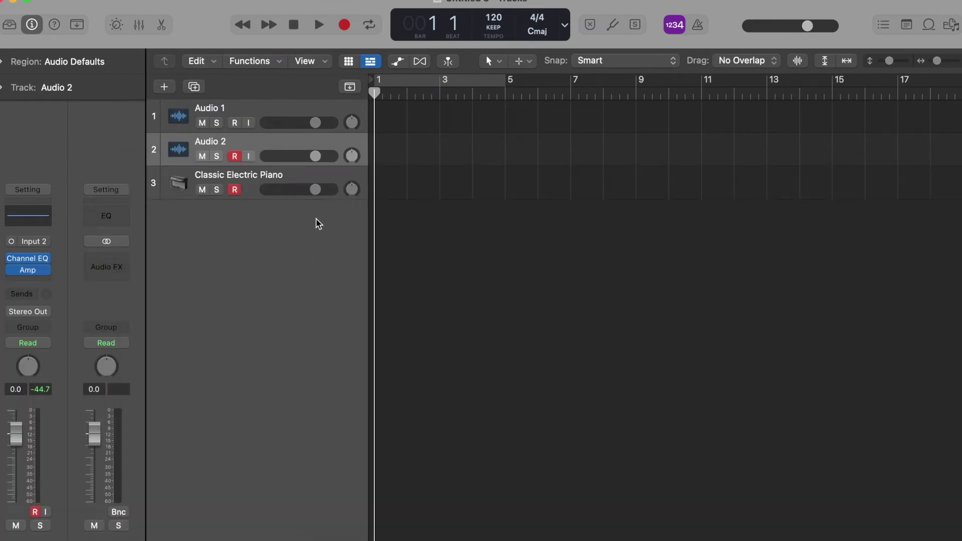
- Replace track 3's Classic Electric Piano with the Keyboards > Cheap Organ patch
{"action": "left_click", "coordinate": [265, 180]}
{"action": "left_click", "coordinate": [46, 237]}
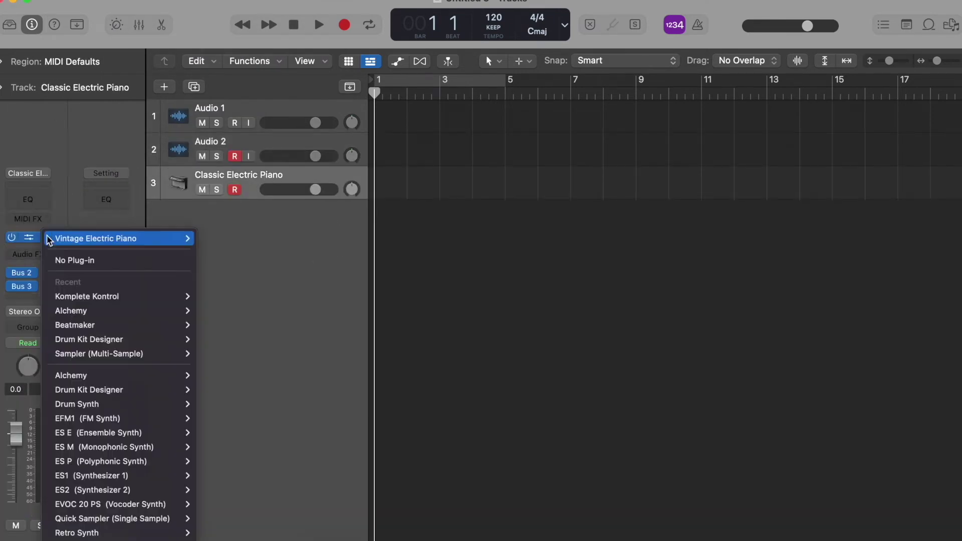
{"action": "left_click", "coordinate": [64, 204]}
{"action": "key", "text": "y"}
{"action": "scroll", "coordinate": [64, 212], "scroll_direction": "left", "scroll_amount": 3}
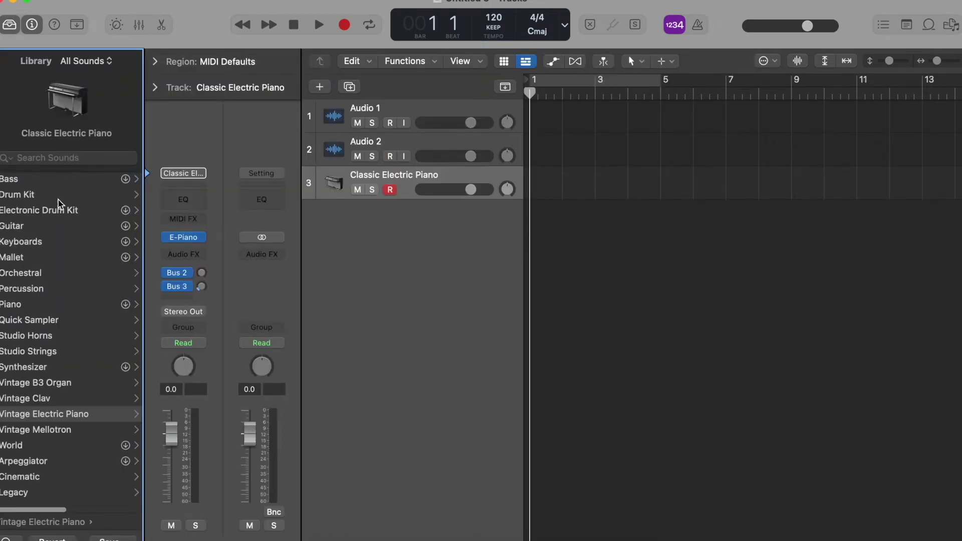
{"action": "left_click", "coordinate": [50, 242]}
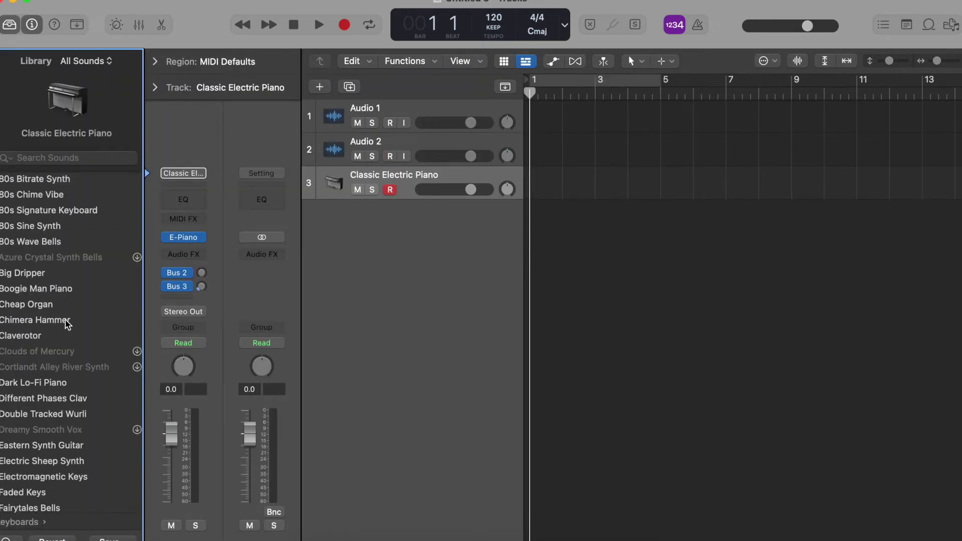
{"action": "scroll", "coordinate": [65, 323], "scroll_direction": "down", "scroll_amount": 2}
{"action": "scroll", "coordinate": [65, 323], "scroll_direction": "left", "scroll_amount": 2}
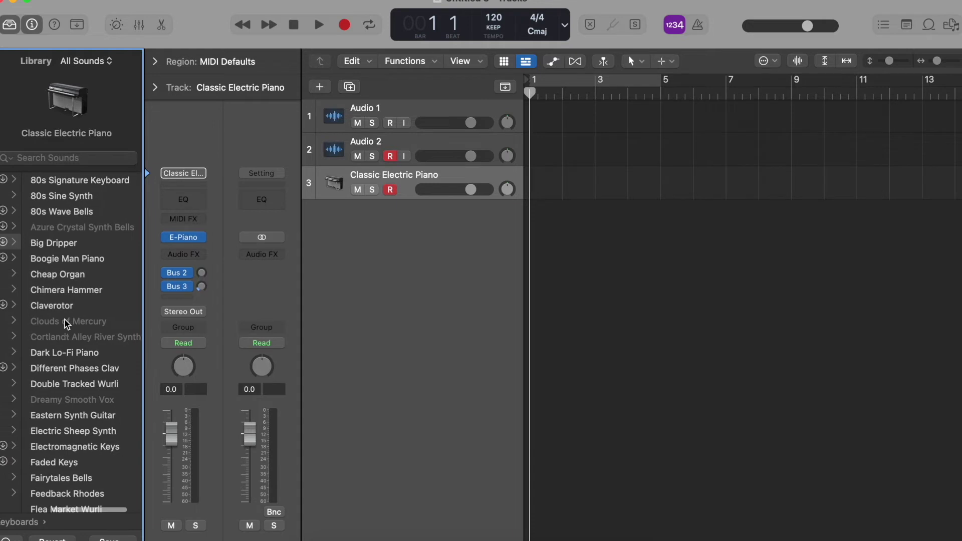
{"action": "left_click", "coordinate": [55, 274]}
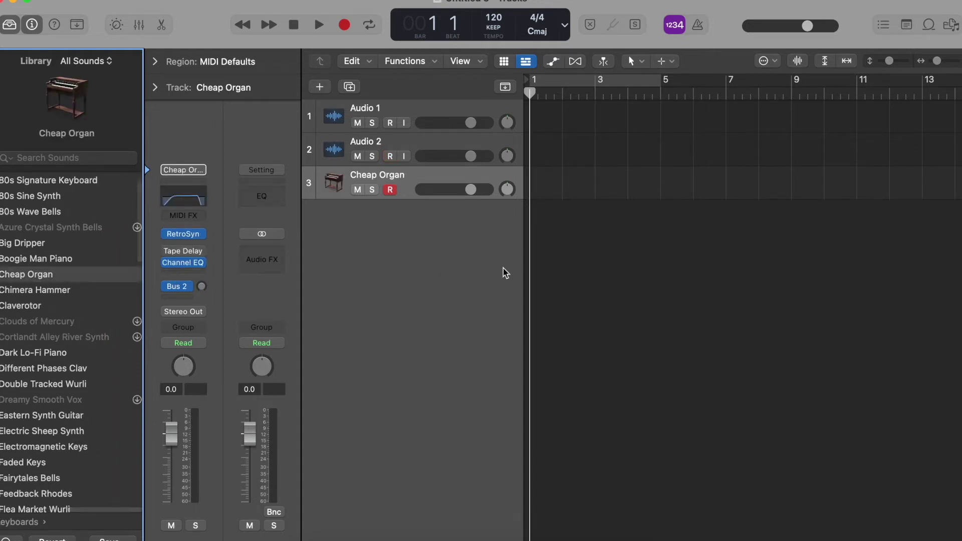
{"action": "left_click", "coordinate": [556, 261]}
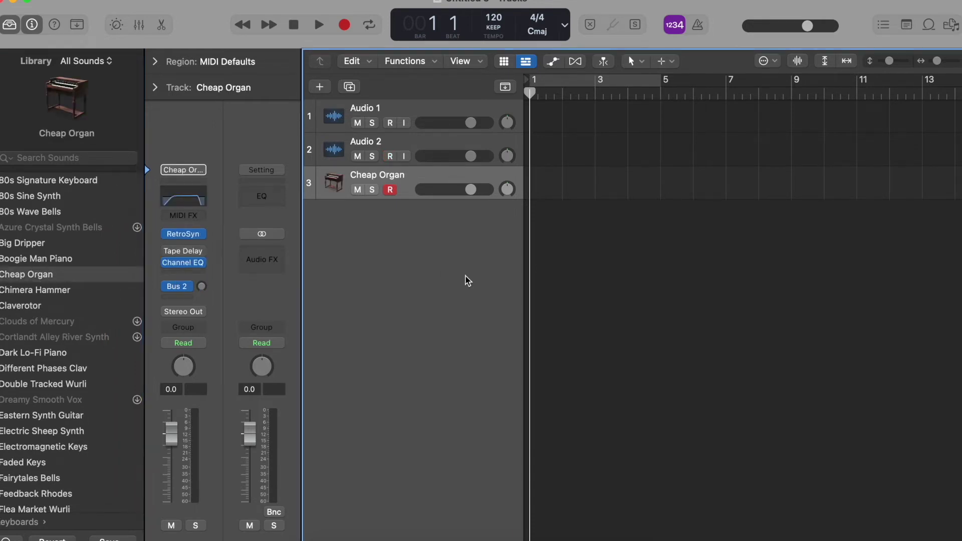
{"action": "left_click", "coordinate": [33, 25]}
{"action": "left_click", "coordinate": [9, 24]}
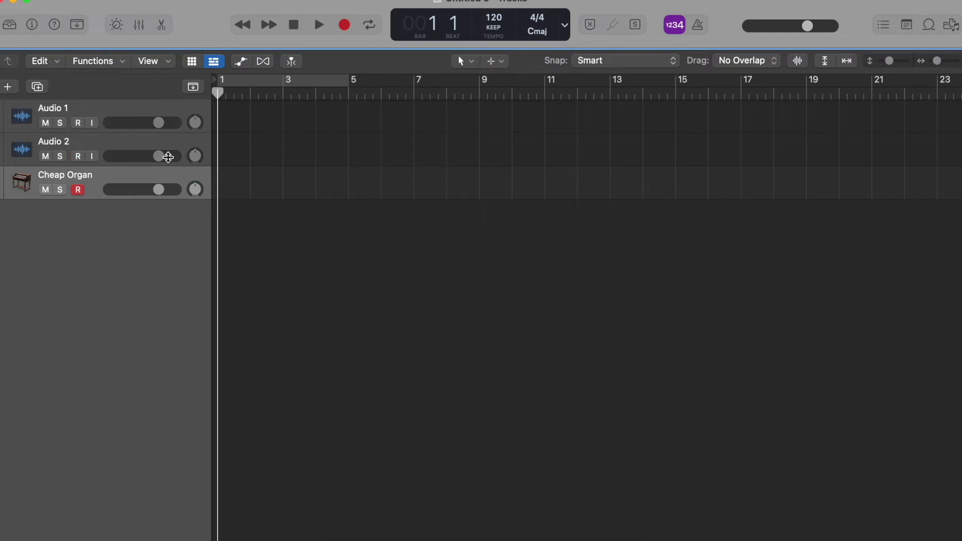
- Show the inspector and mixer, and send Audio 1 to Bus 4
{"action": "left_click", "coordinate": [32, 25]}
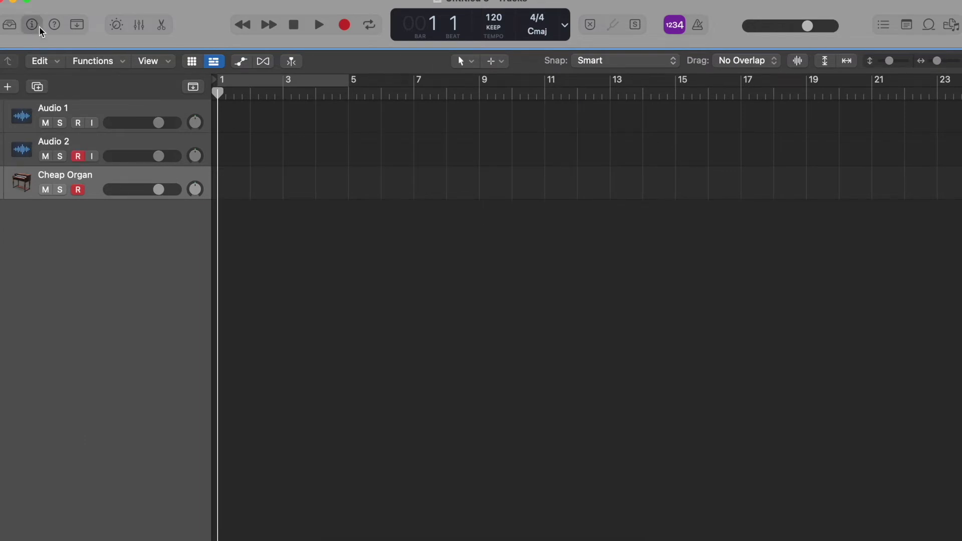
{"action": "left_click", "coordinate": [252, 109]}
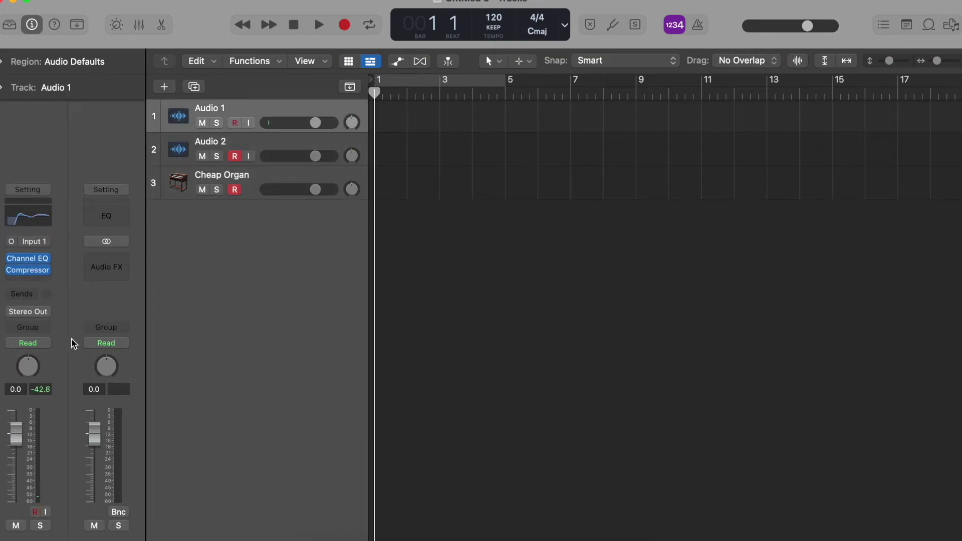
{"action": "left_click", "coordinate": [139, 25]}
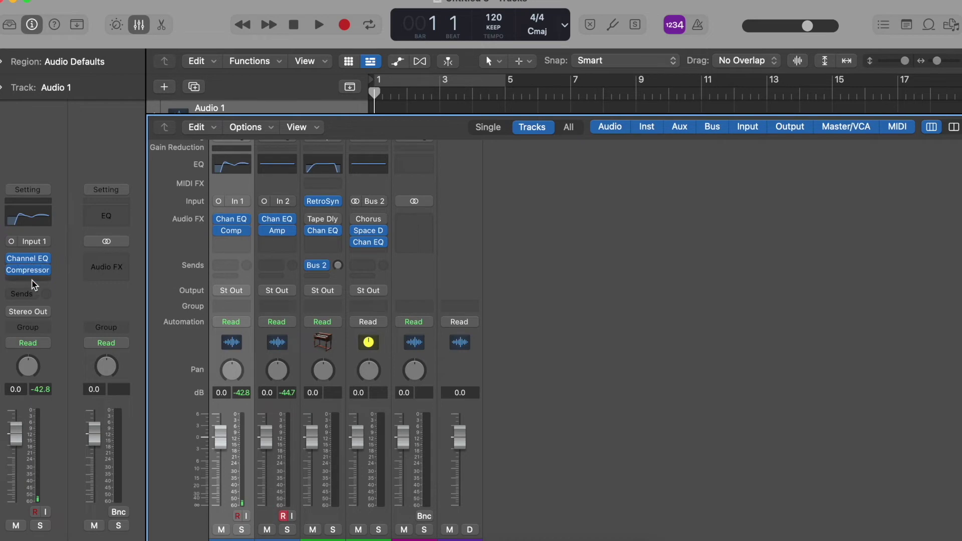
{"action": "left_click", "coordinate": [42, 292]}
{"action": "mouse_move", "coordinate": [45, 315]}
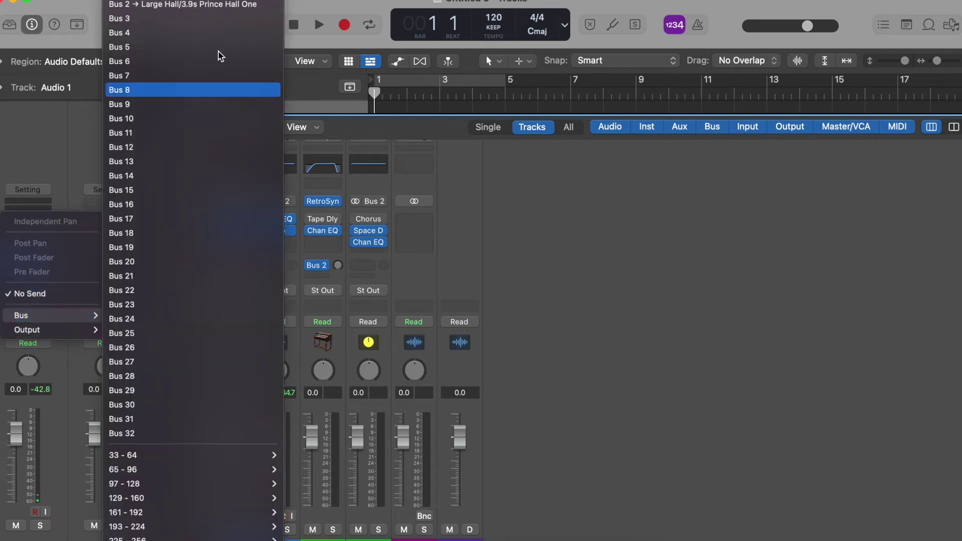
{"action": "left_click", "coordinate": [201, 31]}
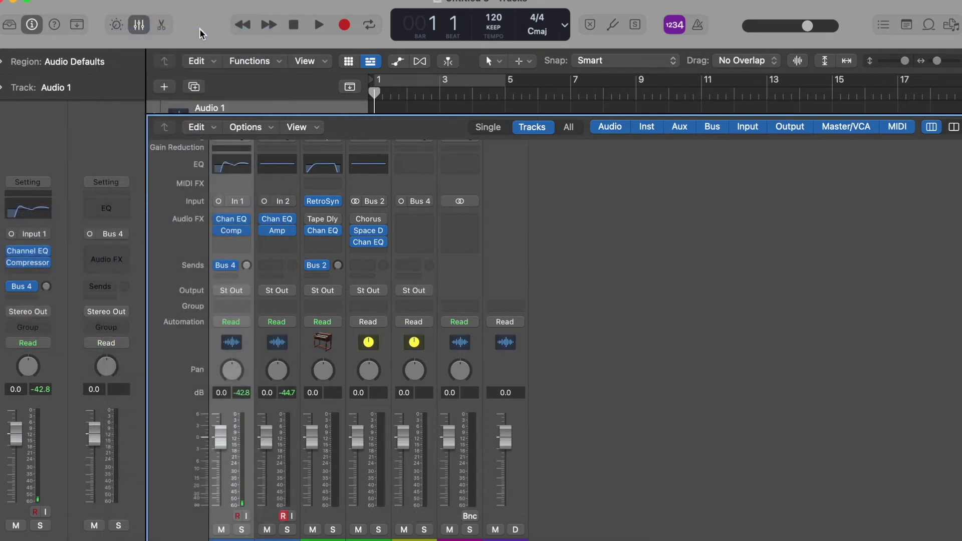
- Add a second Audio 1 send to Bus 5
{"action": "left_click", "coordinate": [37, 294]}
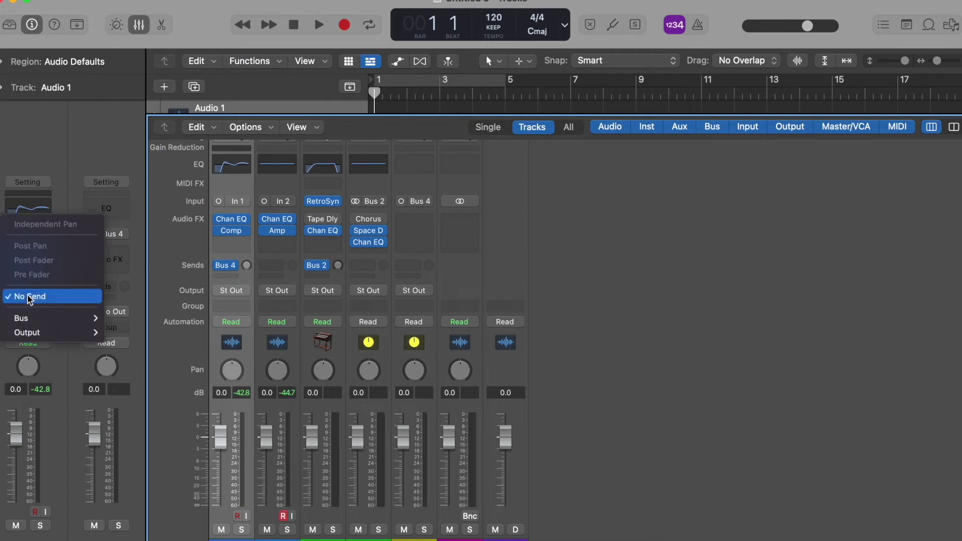
{"action": "mouse_move", "coordinate": [50, 318]}
{"action": "left_click", "coordinate": [180, 47]}
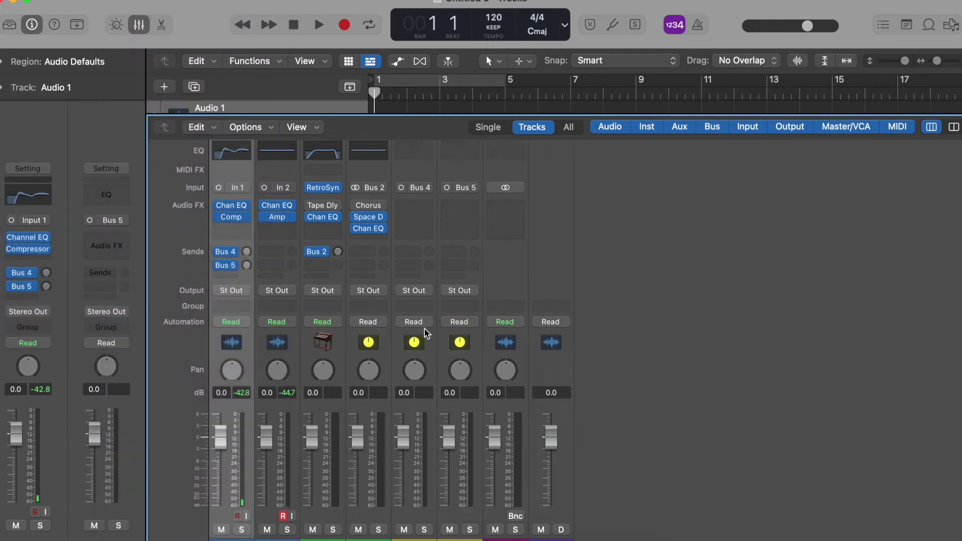
- Insert ChromaVerb in Mono->Stereo on the Bus 4 aux
{"action": "left_click", "coordinate": [416, 215]}
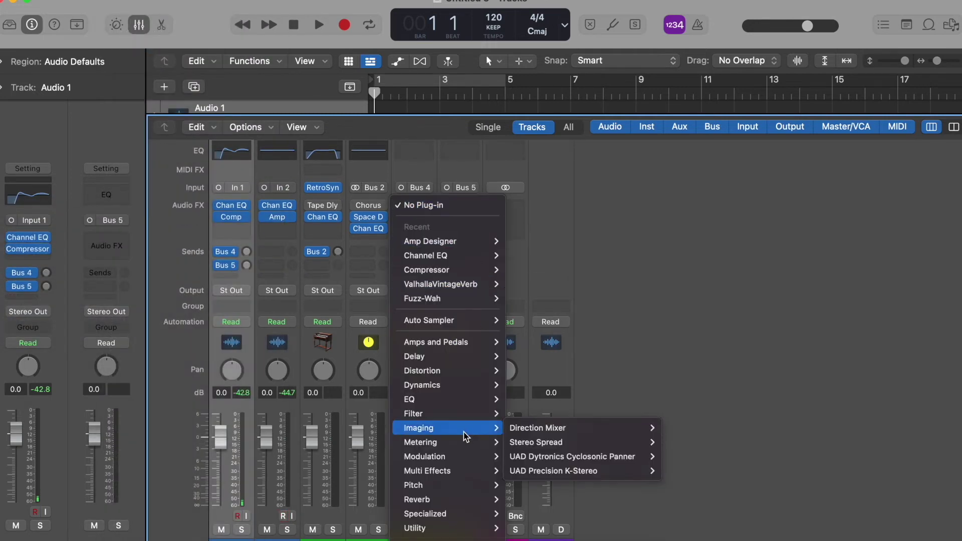
{"action": "mouse_move", "coordinate": [485, 387]}
{"action": "mouse_move", "coordinate": [481, 478]}
{"action": "mouse_move", "coordinate": [557, 298]}
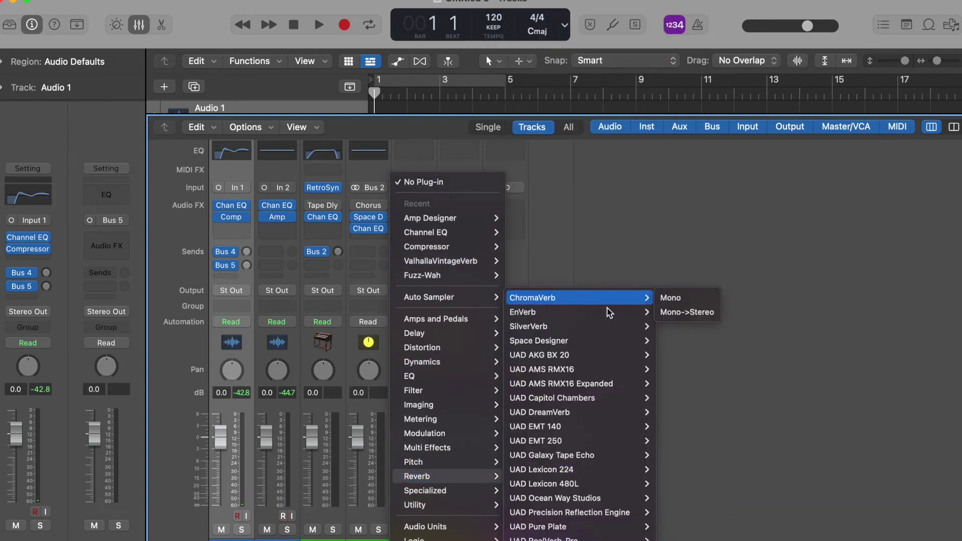
{"action": "left_click", "coordinate": [681, 316]}
{"action": "key", "text": "super+w"}
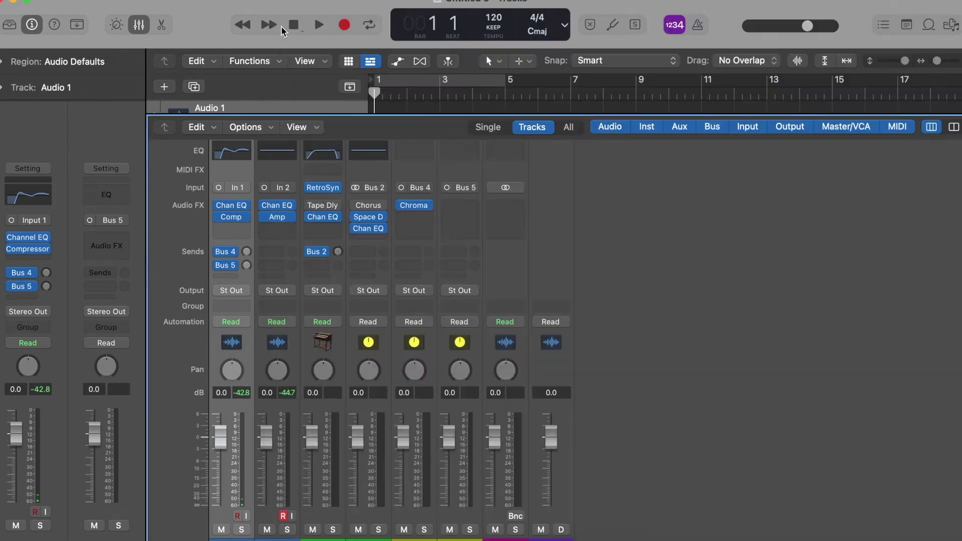
- Insert a mono Tape Delay on the Bus 5 aux with Wet at 100%
{"action": "left_click", "coordinate": [466, 213]}
{"action": "left_click", "coordinate": [462, 208]}
{"action": "left_click", "coordinate": [462, 209]}
{"action": "mouse_move", "coordinate": [481, 357]}
{"action": "mouse_move", "coordinate": [639, 285]}
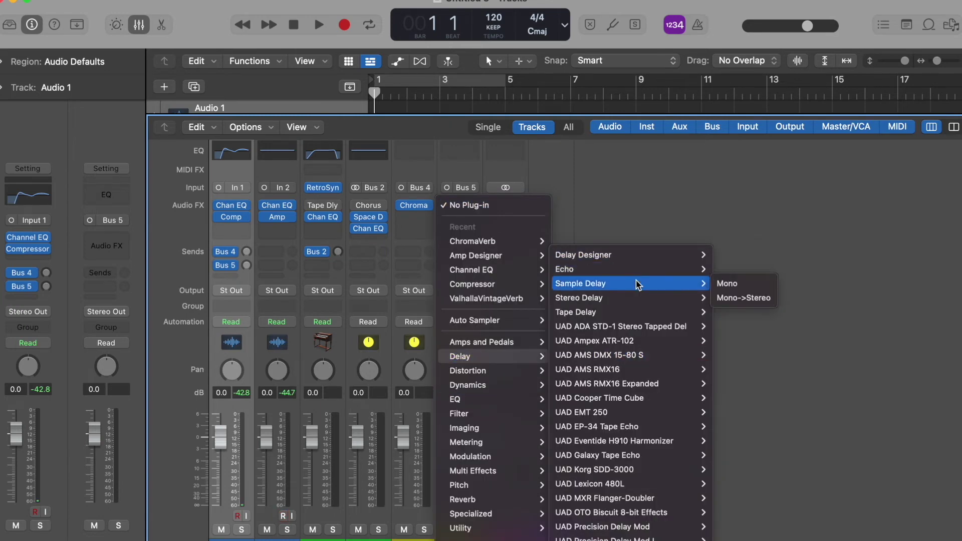
{"action": "mouse_move", "coordinate": [621, 312]}
{"action": "left_click", "coordinate": [727, 313]}
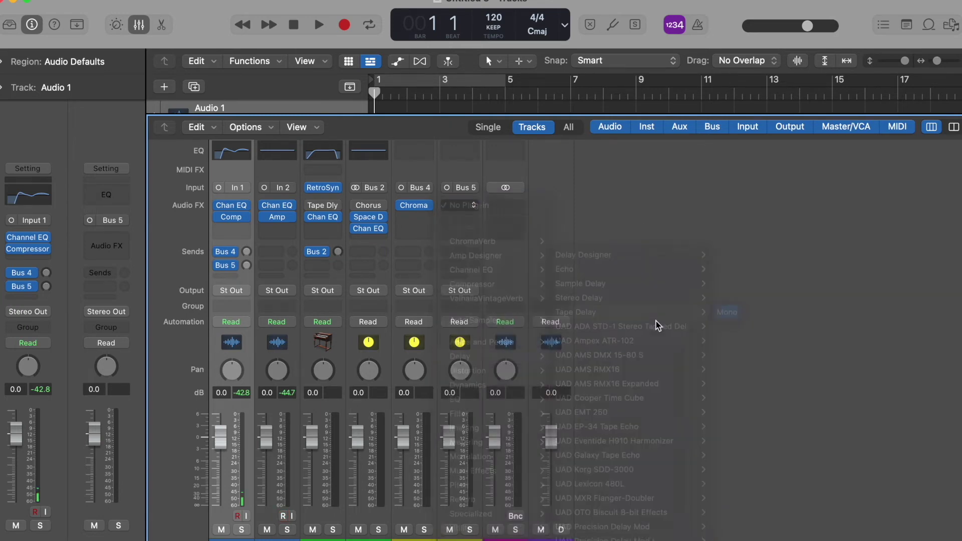
{"action": "left_click_drag", "start_coordinate": [782, 482], "coordinate": [782, 421]}
{"action": "left_click", "coordinate": [307, 137]}
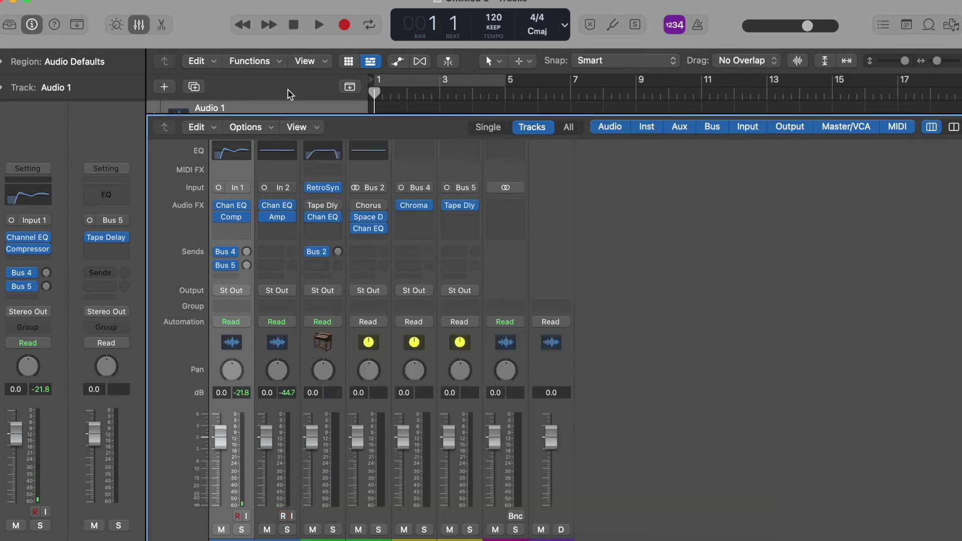
- Hide the mixer and route Audio 2's two sends to Bus 4 and Bus 5
{"action": "left_click", "coordinate": [143, 26]}
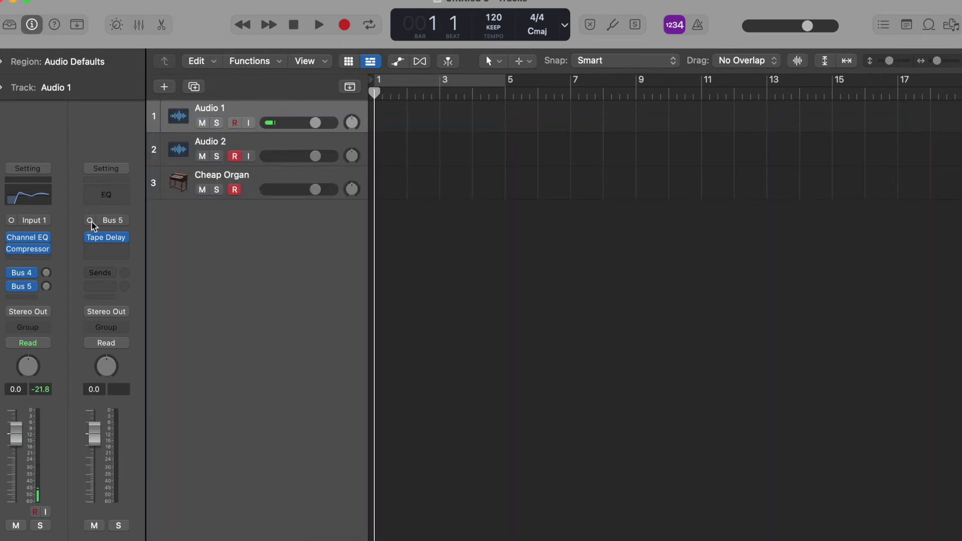
{"action": "left_click", "coordinate": [256, 142]}
{"action": "left_click", "coordinate": [20, 294]}
{"action": "mouse_move", "coordinate": [64, 315]}
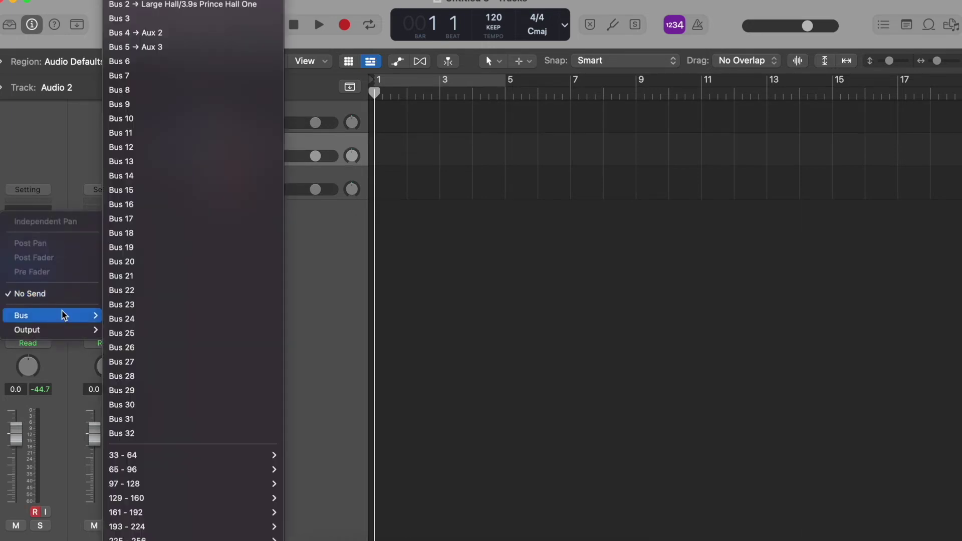
{"action": "left_click", "coordinate": [130, 32]}
{"action": "left_click", "coordinate": [29, 298]}
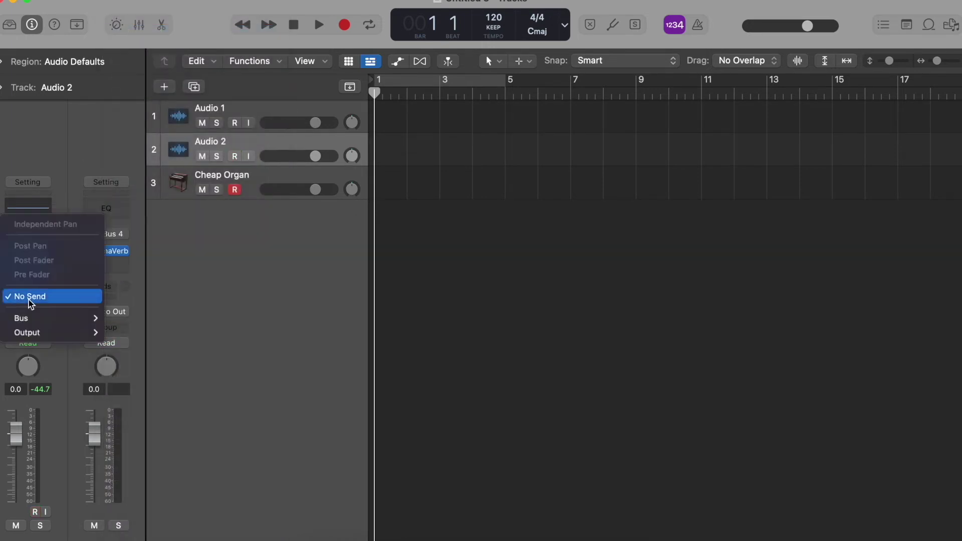
{"action": "mouse_move", "coordinate": [58, 316]}
{"action": "left_click", "coordinate": [166, 55]}
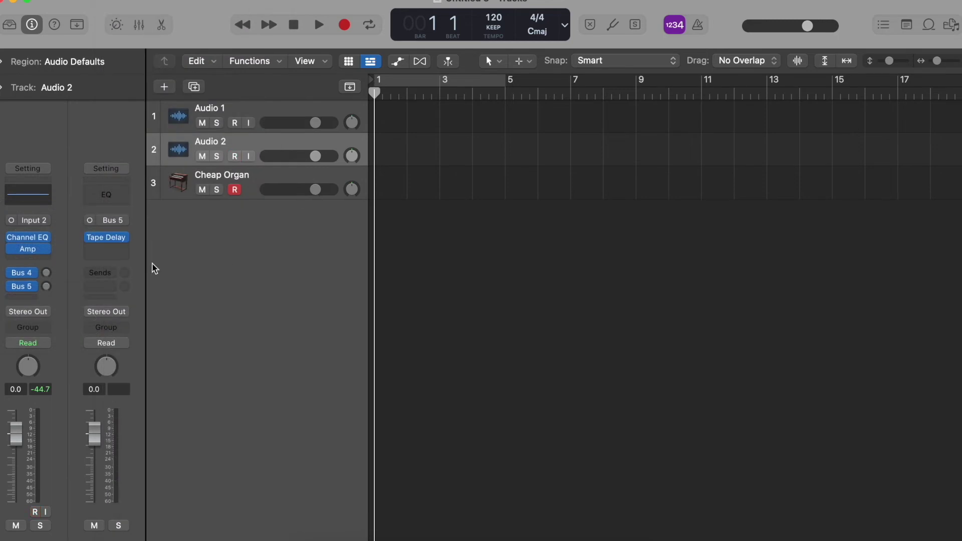
- Record-arm Audio 2, move the playhead to bar 5 and check the Cheap Organ track
{"action": "key", "text": "ctrl+r"}
{"action": "left_click", "coordinate": [501, 92]}
{"action": "left_click", "coordinate": [248, 187]}
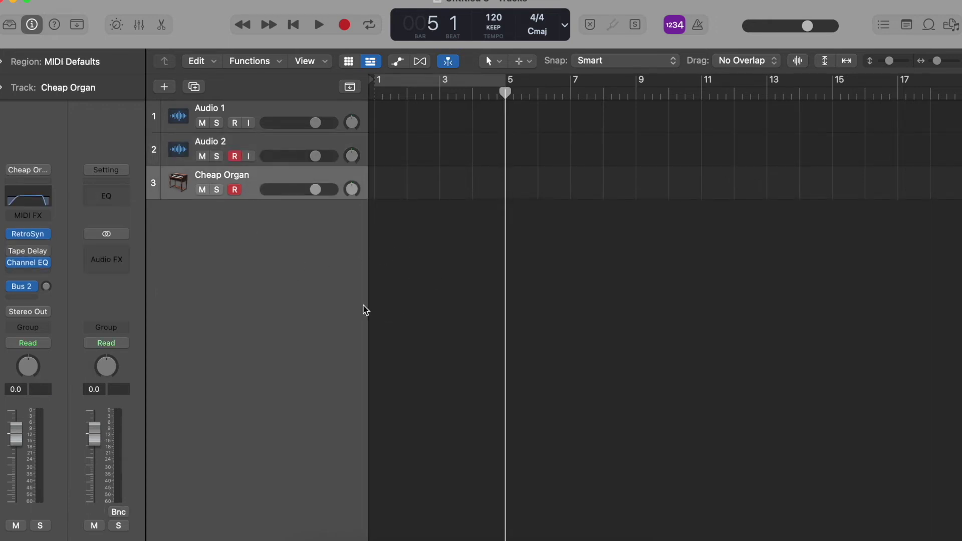
{"action": "left_click", "coordinate": [255, 106]}
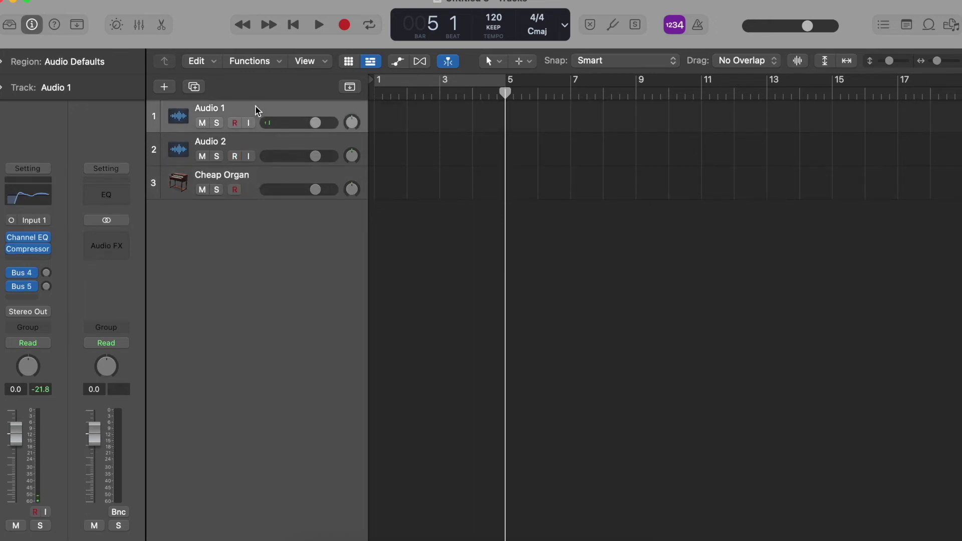
- Use the Option+C colour palette to make Audio 1 magenta and Audio 2 yellow-green
{"action": "key", "text": "alt+c"}
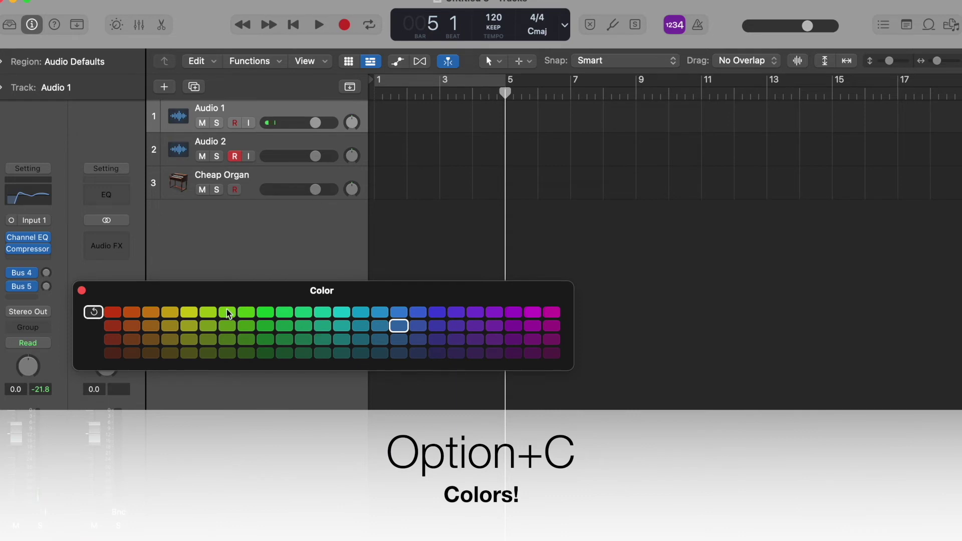
{"action": "left_click", "coordinate": [552, 312]}
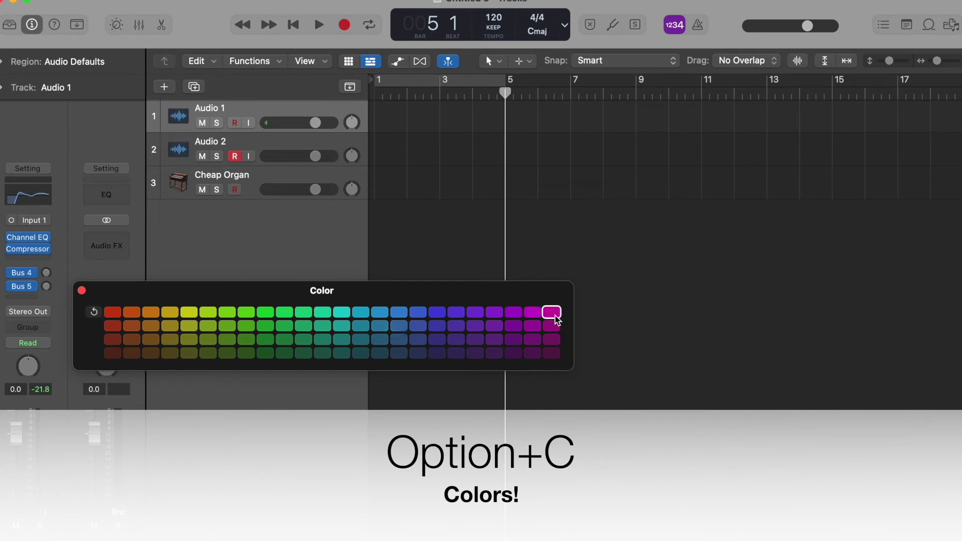
{"action": "right_click", "coordinate": [278, 104]}
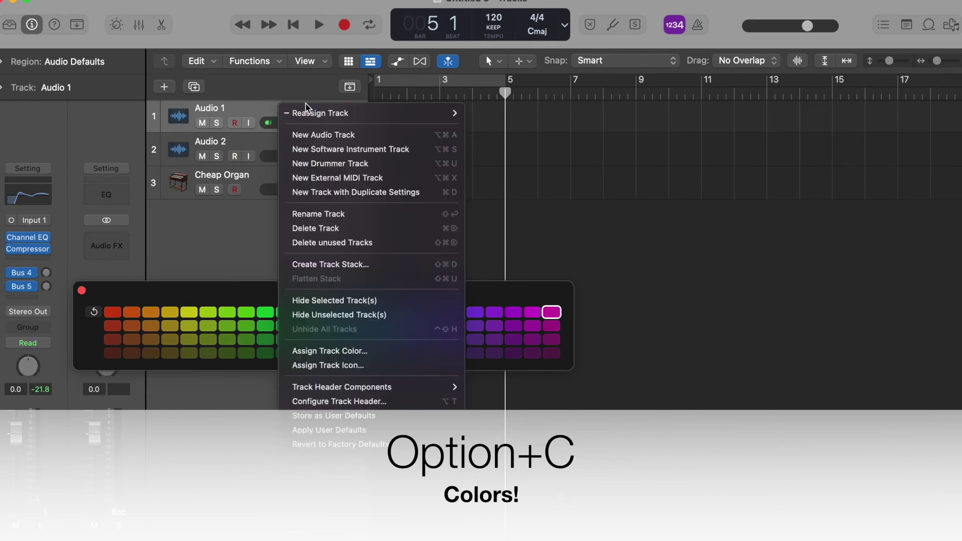
{"action": "left_click", "coordinate": [366, 352]}
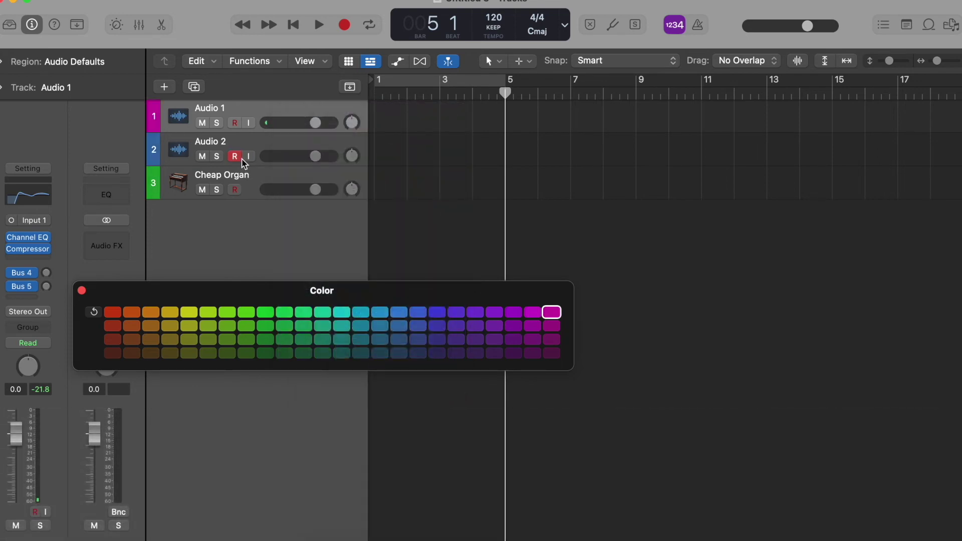
{"action": "left_click", "coordinate": [266, 145]}
{"action": "left_click", "coordinate": [189, 313]}
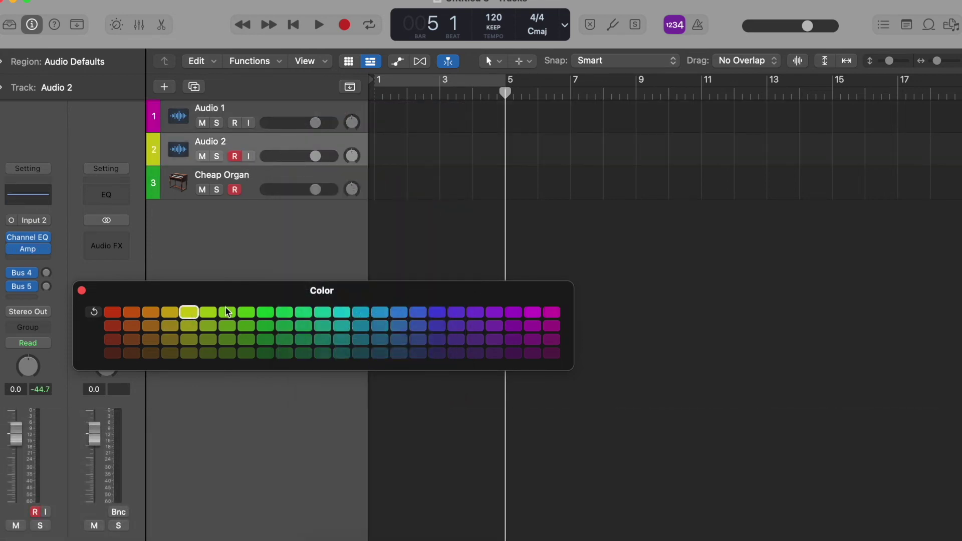
- Rename Audio 1 to 'Main Vocals' and Audio 2 to 'Harmony 1'
{"action": "double_click", "coordinate": [220, 107]}
{"action": "type", "text": "Main "}
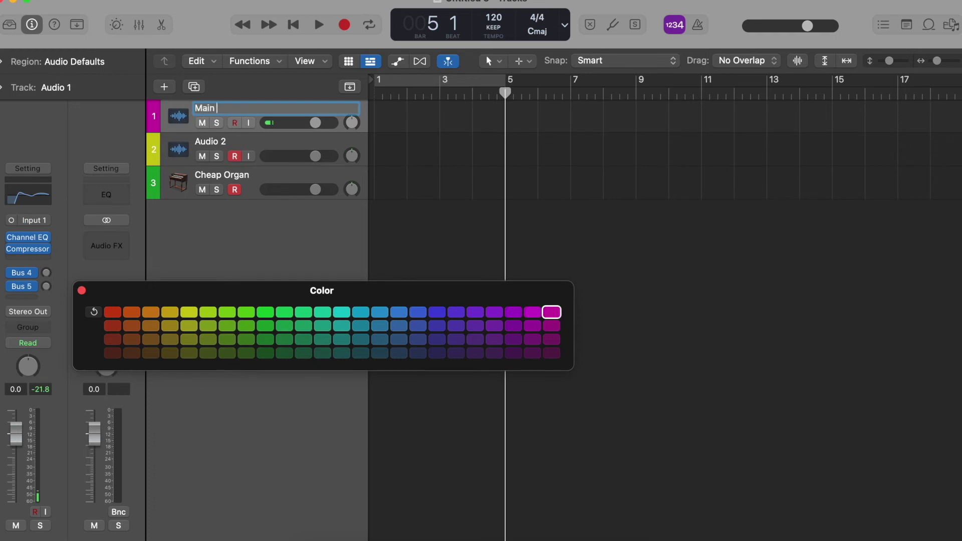
{"action": "type", "text": "Vocals"}
{"action": "key", "text": "Tab"}
{"action": "type", "text": "H"}
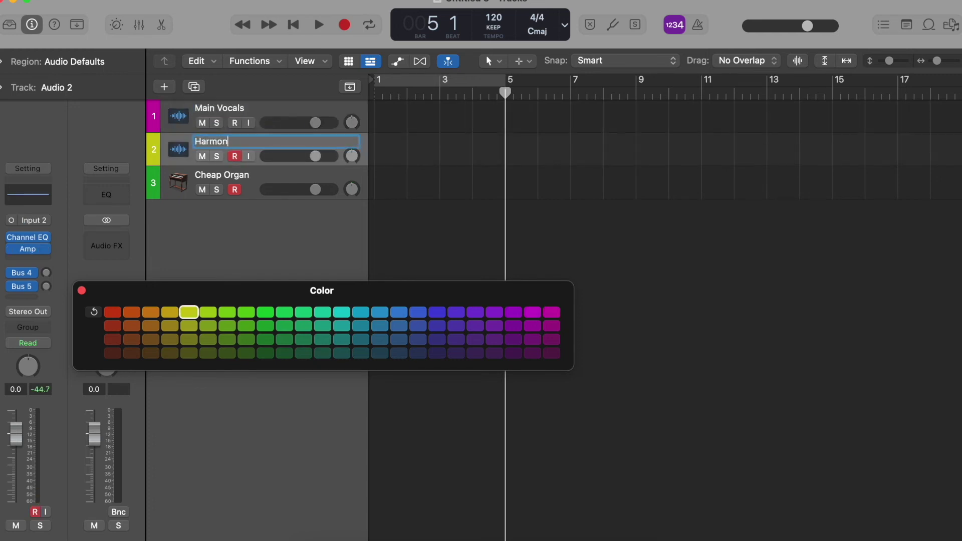
{"action": "type", "text": "y 1"}
- Rename the Cheap Organ track to 'Organ' and duplicate it with Command+D
{"action": "double_click", "coordinate": [245, 175]}
{"action": "type", "text": "Organ"}
{"action": "key", "text": "Return"}
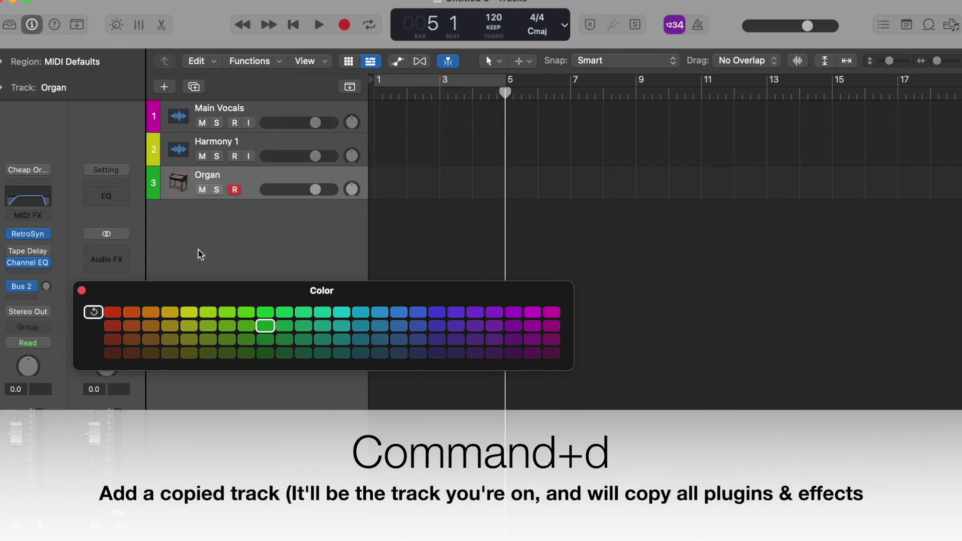
{"action": "key", "text": "super+d"}
- Load the Piano > Steinway Grand Piano patch onto track 4
{"action": "left_click", "coordinate": [9, 25]}
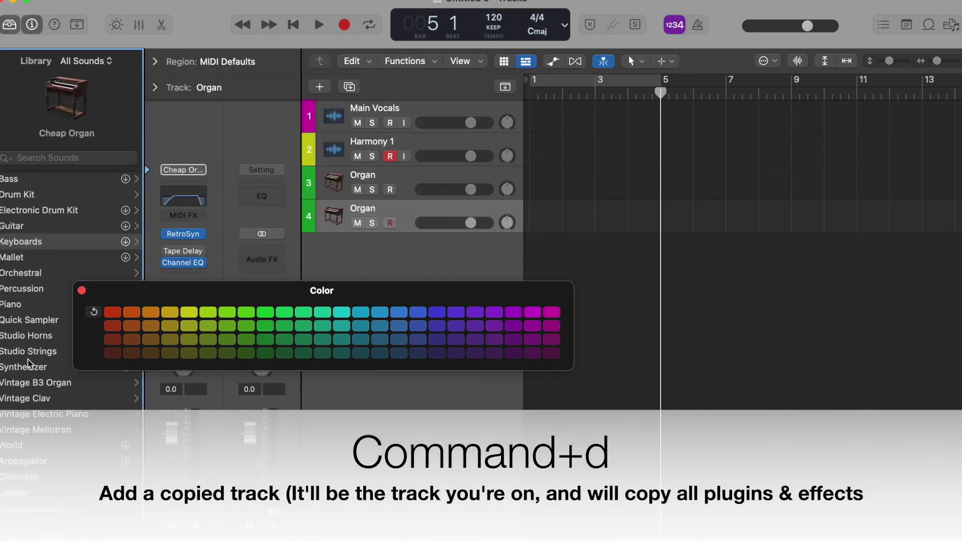
{"action": "left_click", "coordinate": [73, 275]}
{"action": "left_click", "coordinate": [55, 257]}
- Colour track 4 red, disarm Harmony 1, briefly play the project and hide the side panels
{"action": "left_click", "coordinate": [320, 225]}
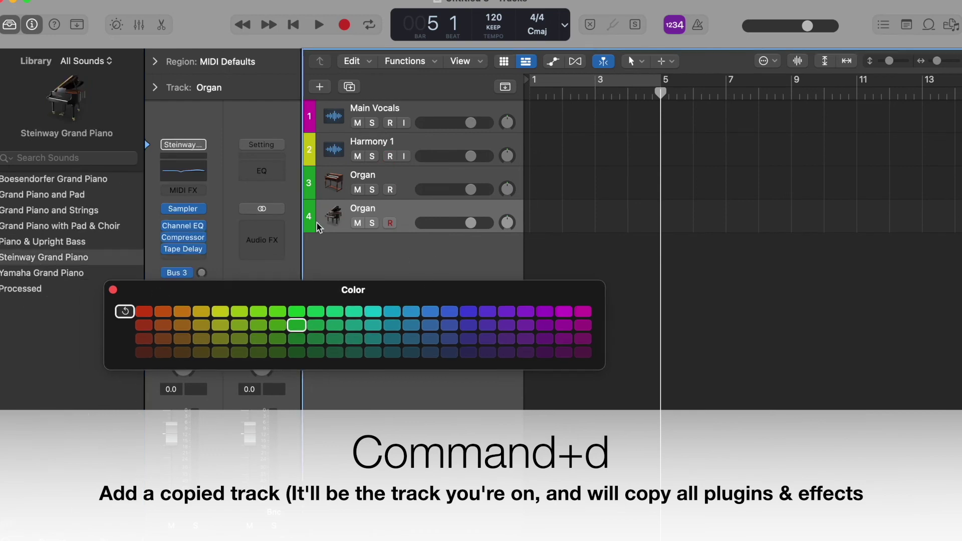
{"action": "left_click", "coordinate": [144, 311]}
{"action": "left_click", "coordinate": [112, 289]}
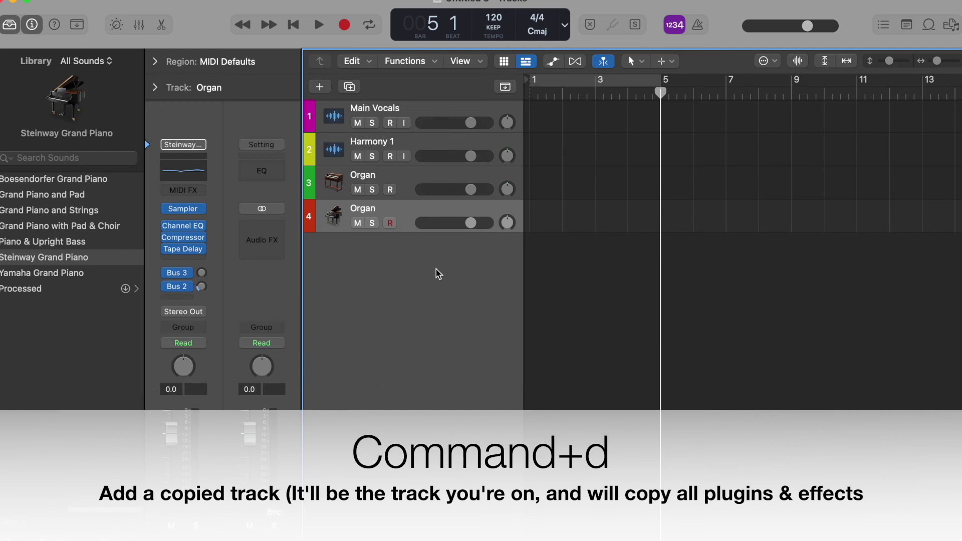
{"action": "left_click", "coordinate": [390, 156]}
{"action": "key", "text": "space"}
{"action": "key", "text": "space"}
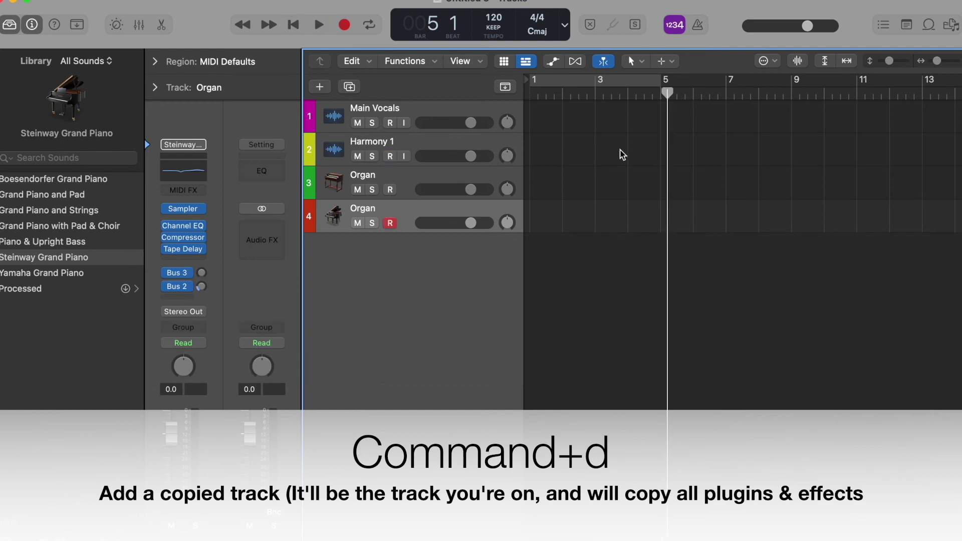
{"action": "left_click", "coordinate": [32, 24]}
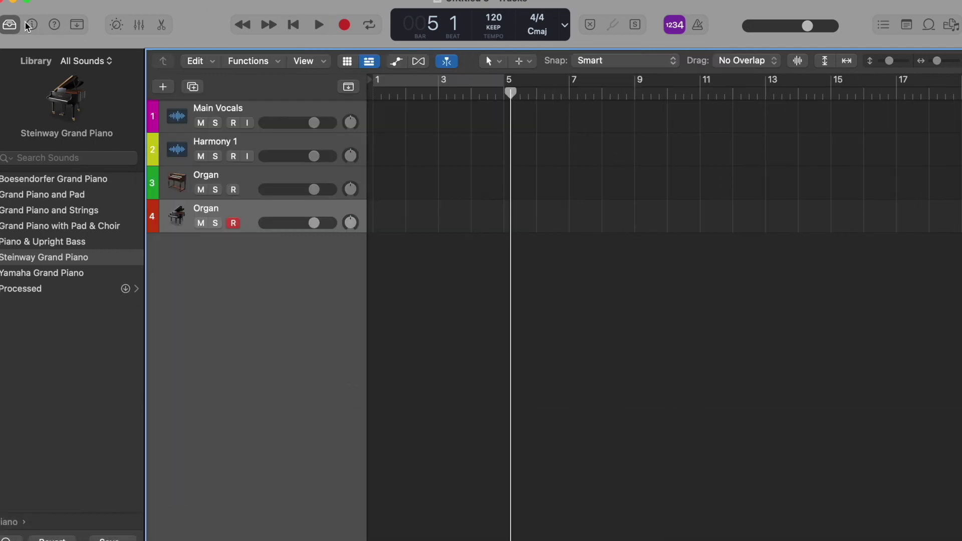
{"action": "left_click", "coordinate": [9, 24]}
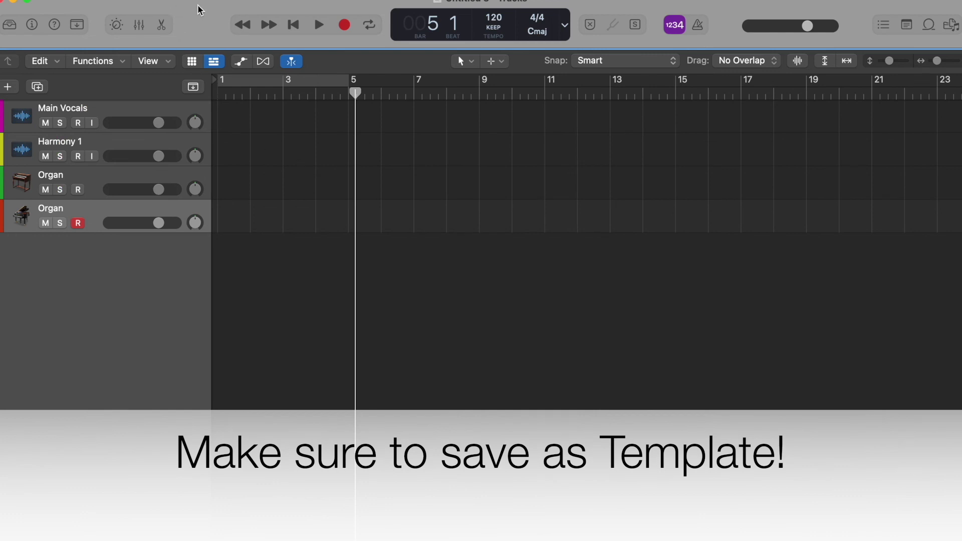
- Open File > Save as Template… to bring up the Save Template dialog in Project Templates
{"action": "key", "text": "alt+c"}
{"action": "key", "text": "alt+c"}
{"action": "left_click", "coordinate": [101, 3]}
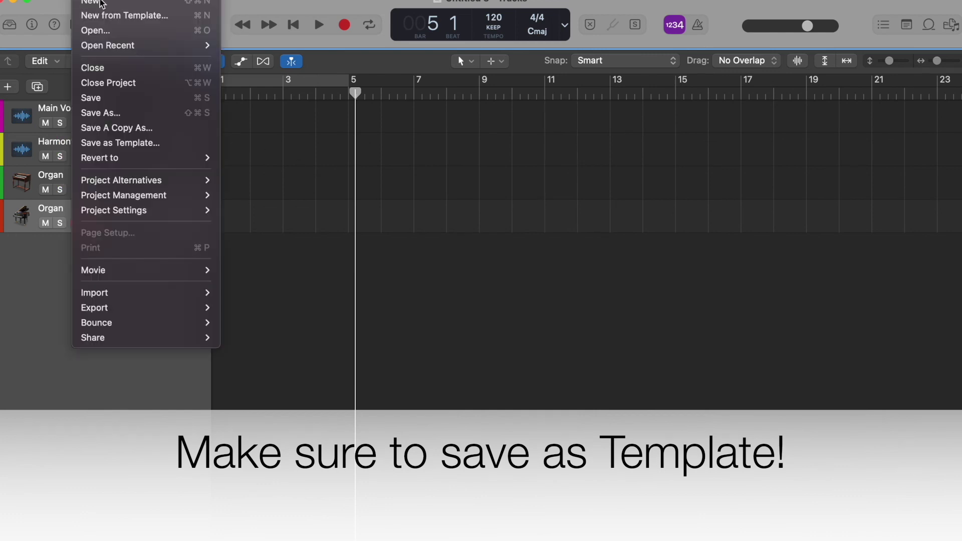
{"action": "left_click", "coordinate": [133, 143]}
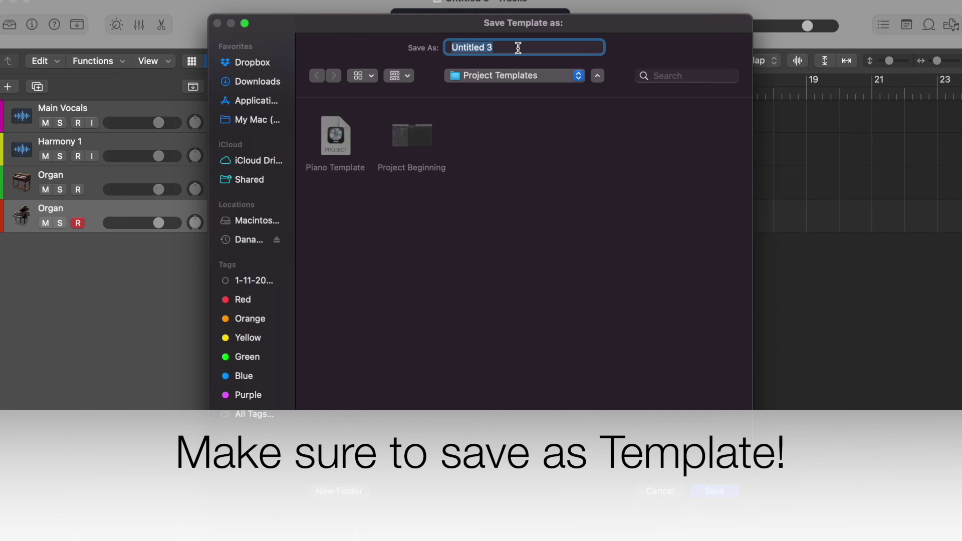
- Replace the name Untitled 3 with 'Hillside Template 2'
{"action": "type", "text": "Hi"}
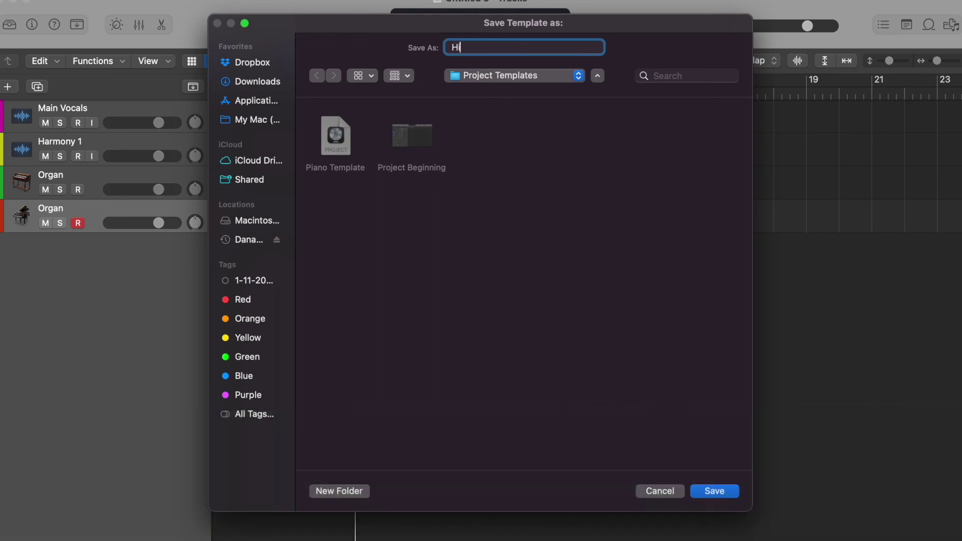
{"action": "type", "text": "llside Template 2"}
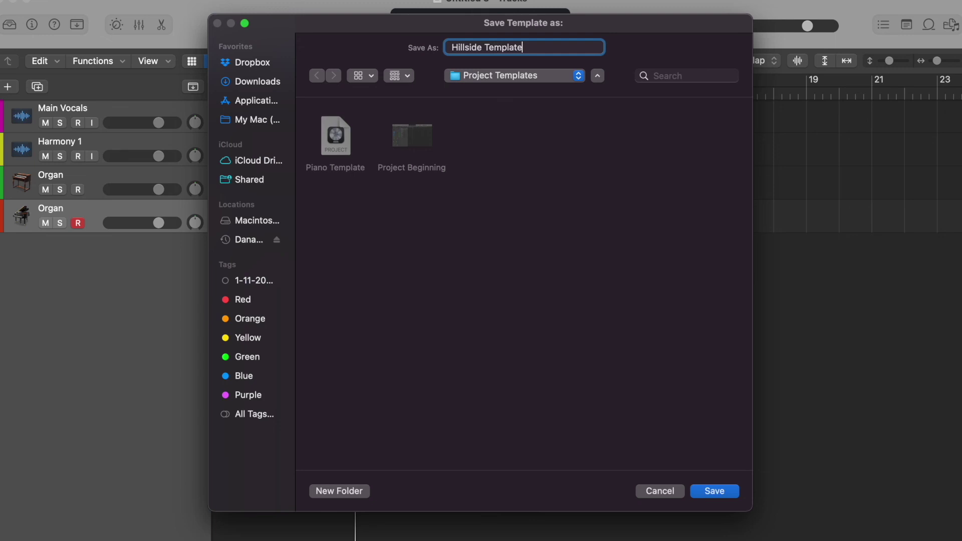